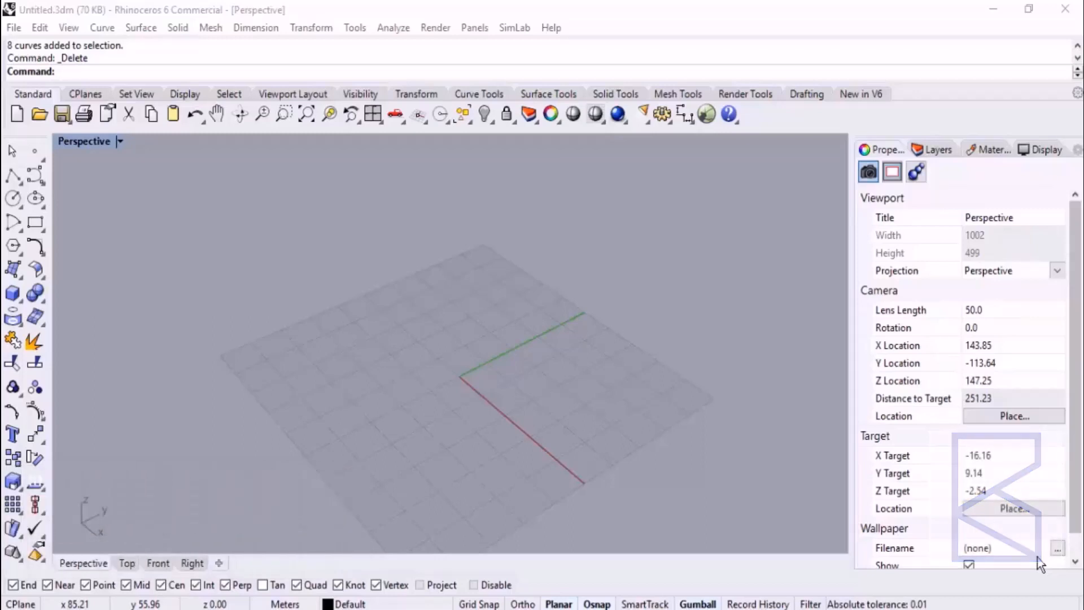
# Draw a corner-to-corner rectangle on the ground grid, left of the origin in the Perspective view.
pyautogui.scroll(-4, 577, 354)
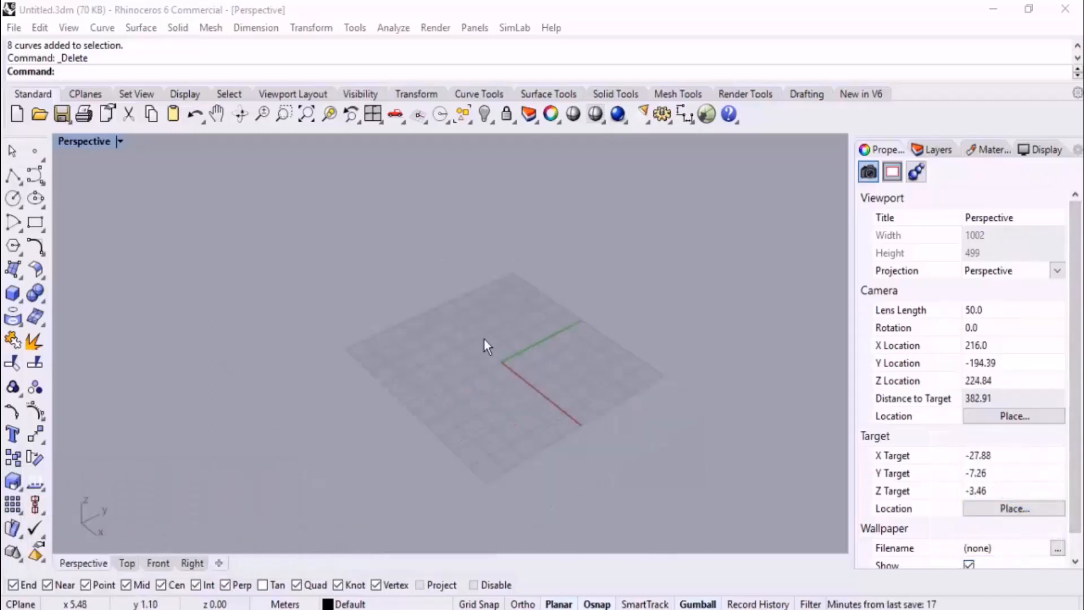
pyautogui.scroll(8, 484, 340)
pyautogui.moveTo(503, 352); pyautogui.dragTo(475, 351, button='right')
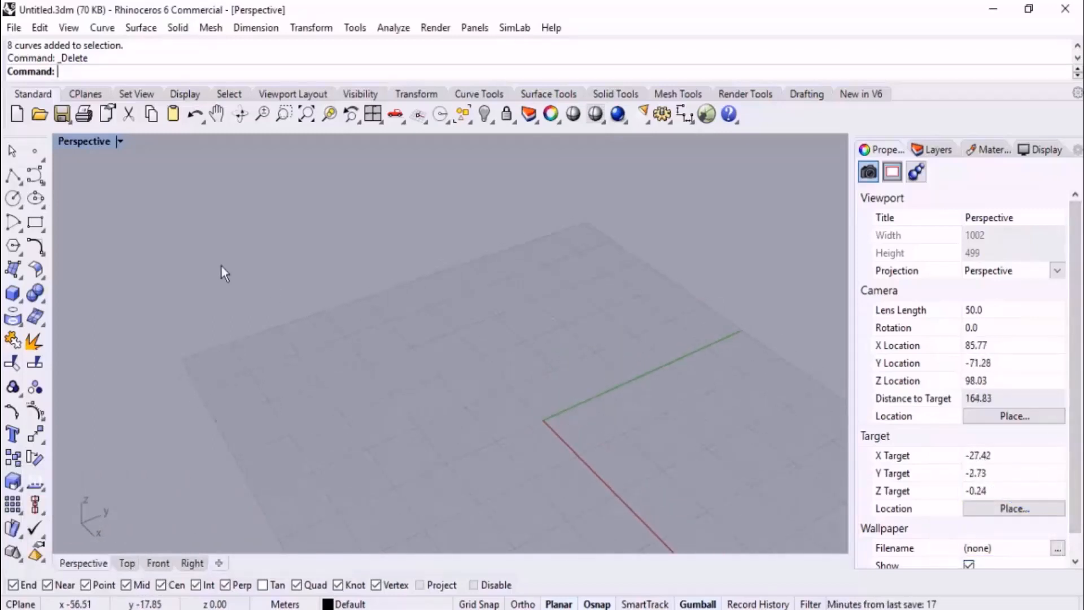
pyautogui.click(35, 223)
pyautogui.click(358, 345)
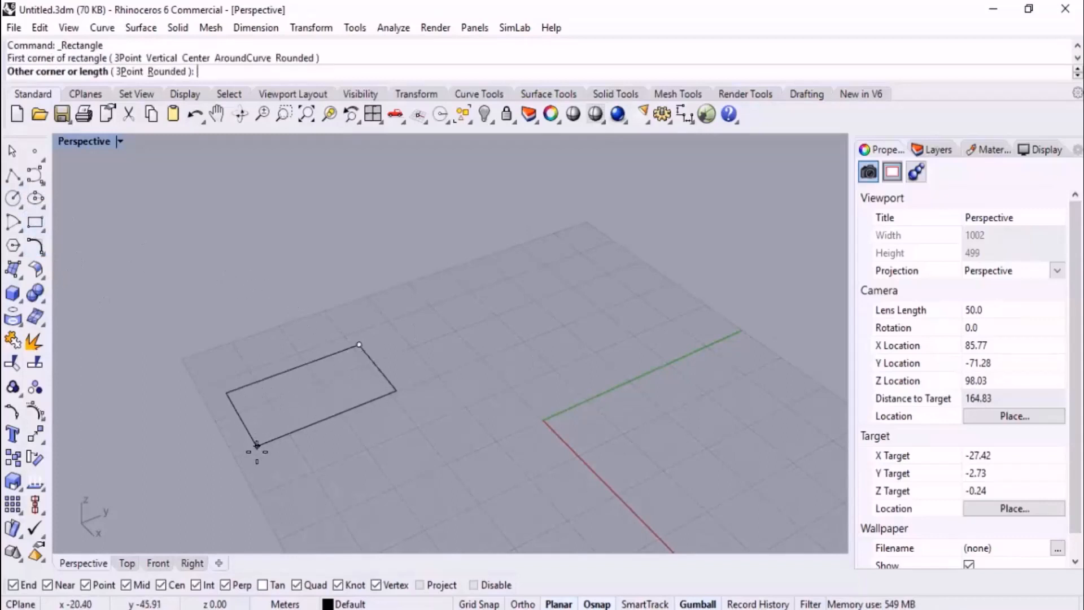
pyautogui.click(255, 452)
# Draw an open S-shaped interpolated curve through four points on the grid behind the rectangle.
pyautogui.middleClick(455, 317)
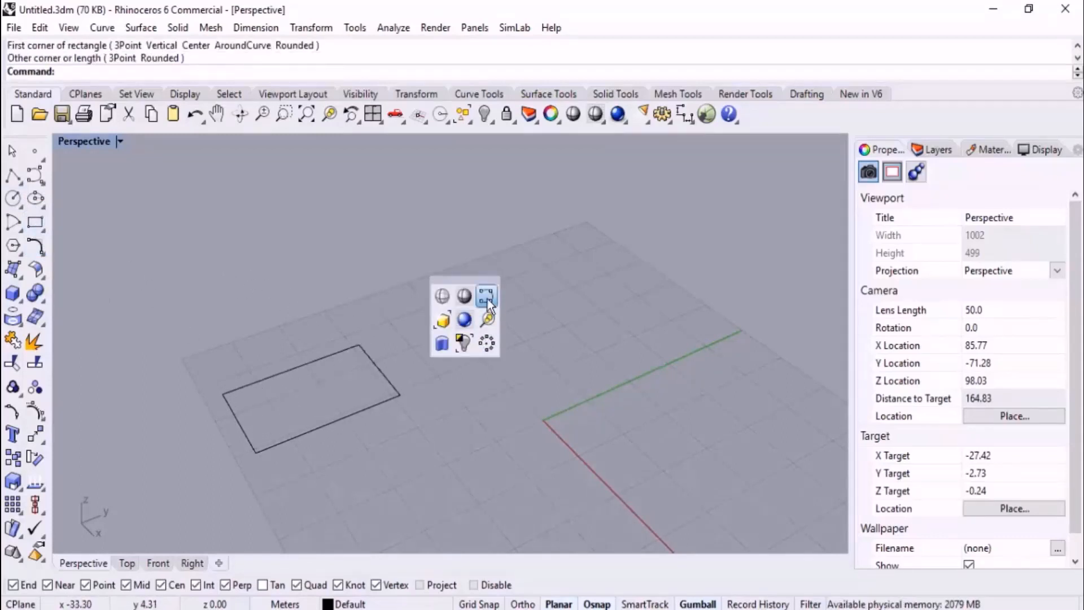
pyautogui.click(486, 299)
pyautogui.click(451, 338)
pyautogui.click(503, 296)
pyautogui.click(600, 282)
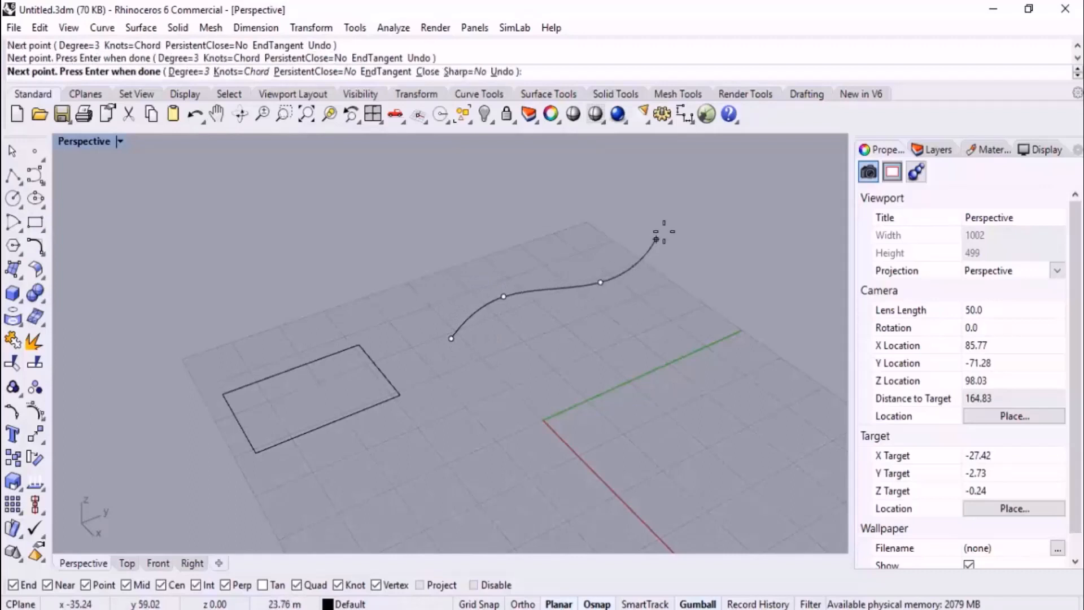
pyautogui.click(670, 224)
pyautogui.rightClick(680, 270)
pyautogui.moveTo(572, 340); pyautogui.dragTo(597, 339, button='right')
pyautogui.scroll(-4, 575, 319)
pyautogui.scroll(4, 573, 320)
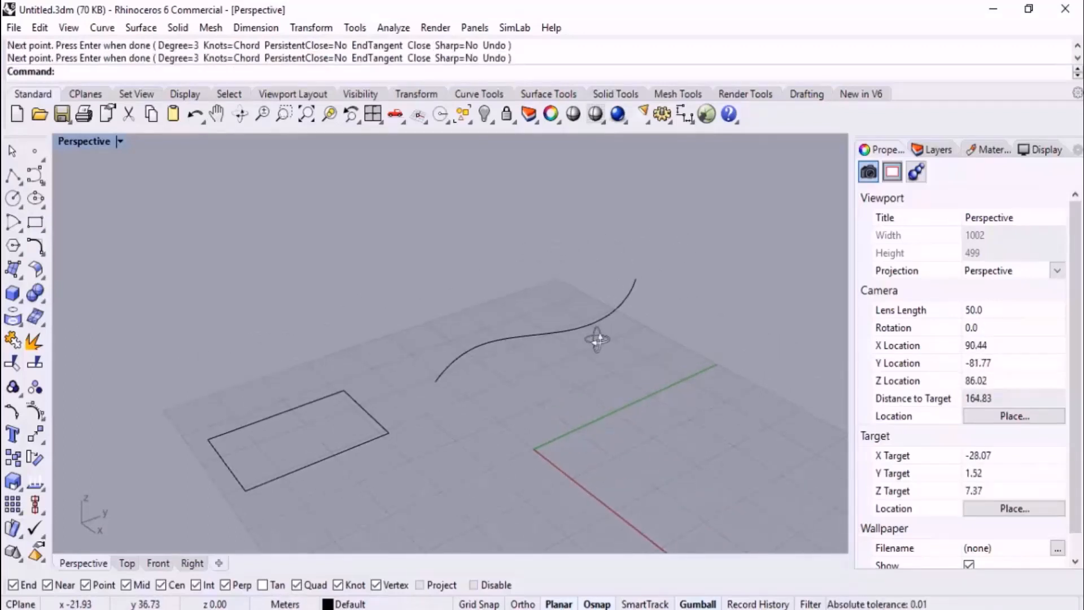
pyautogui.click(328, 452)
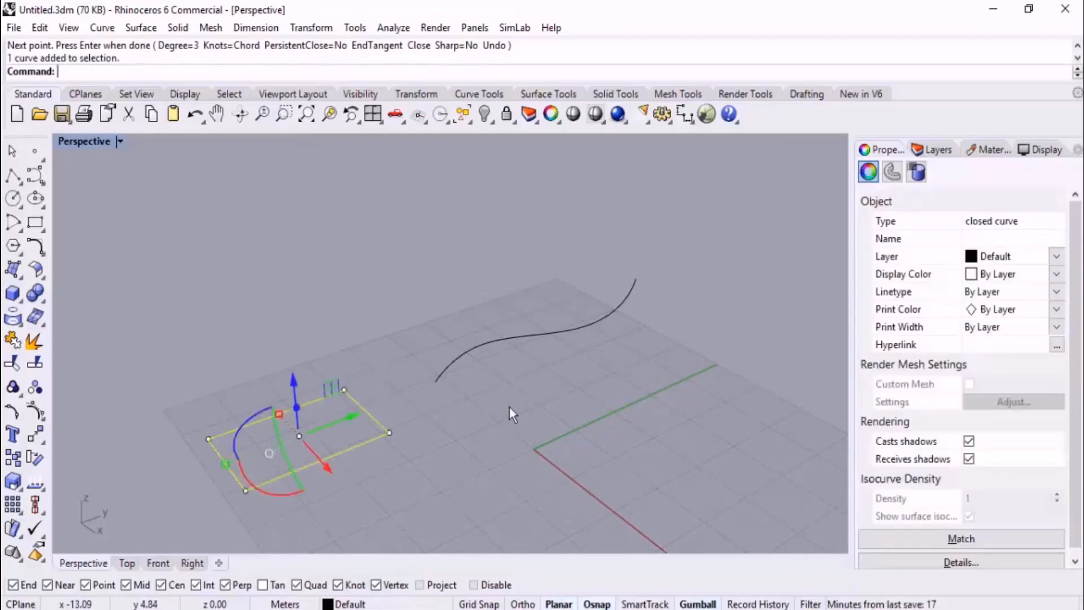
pyautogui.middleClick(509, 413)
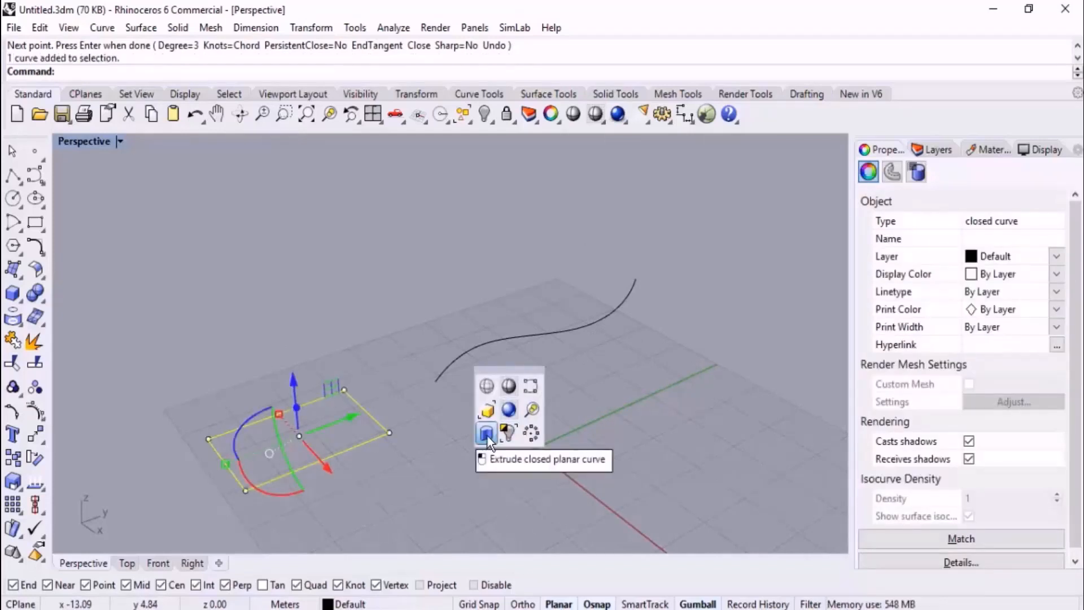
pyautogui.click(513, 489)
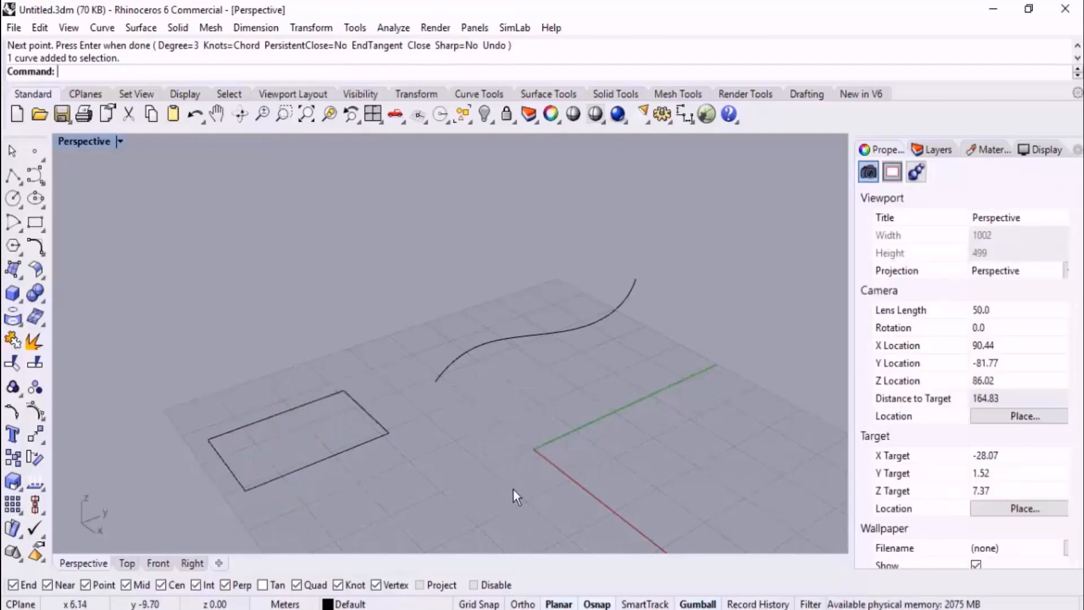
# Extrude the rectangle upward into a closed solid about 29 m high with ExtrudeCrv.
pyautogui.click(306, 404)
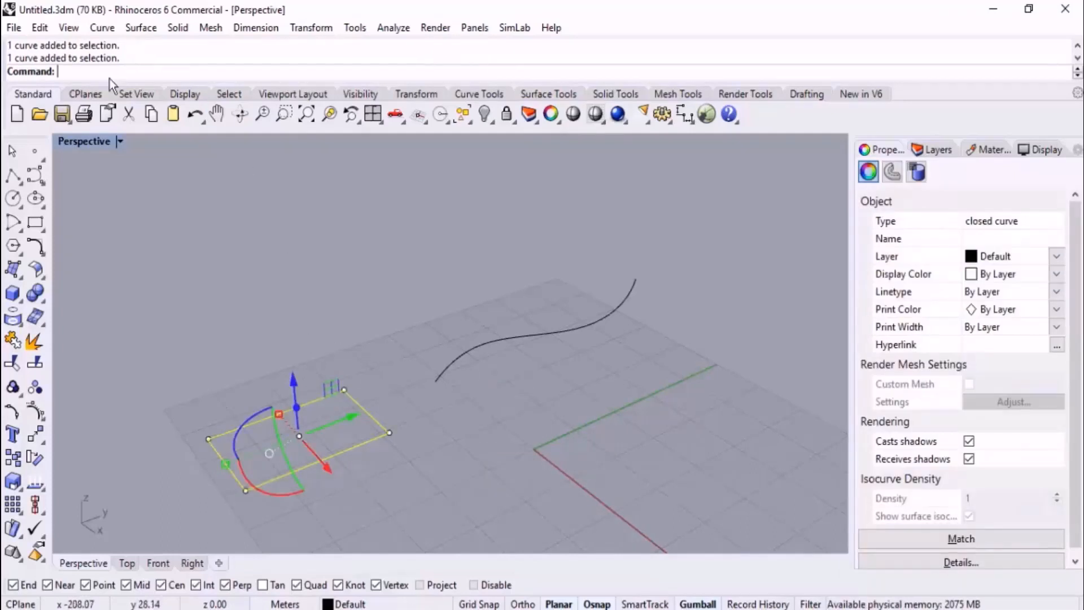
pyautogui.write('EXT')
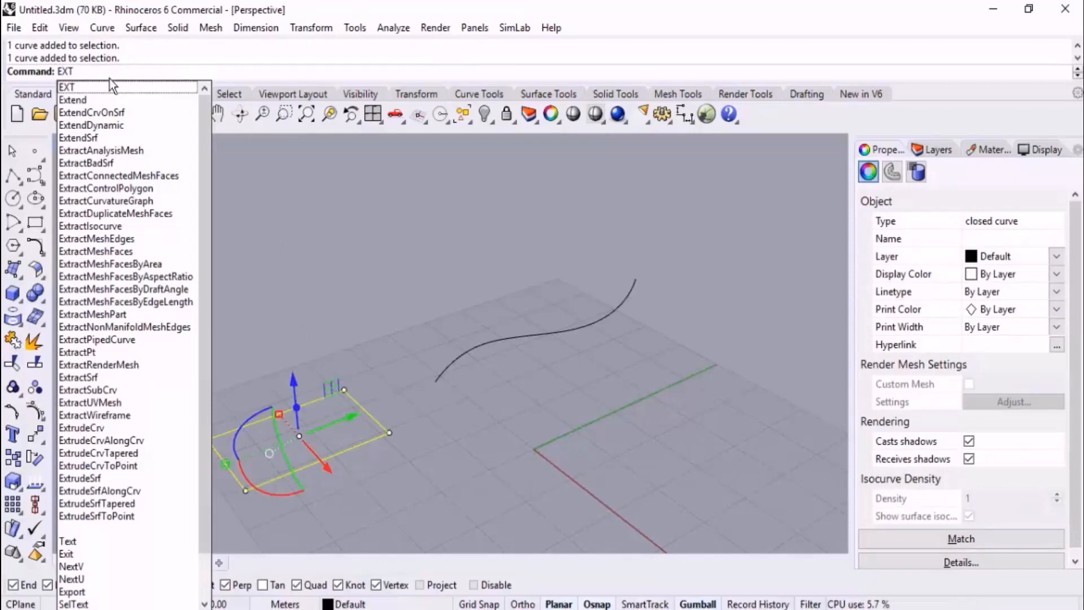
pyautogui.click(124, 431)
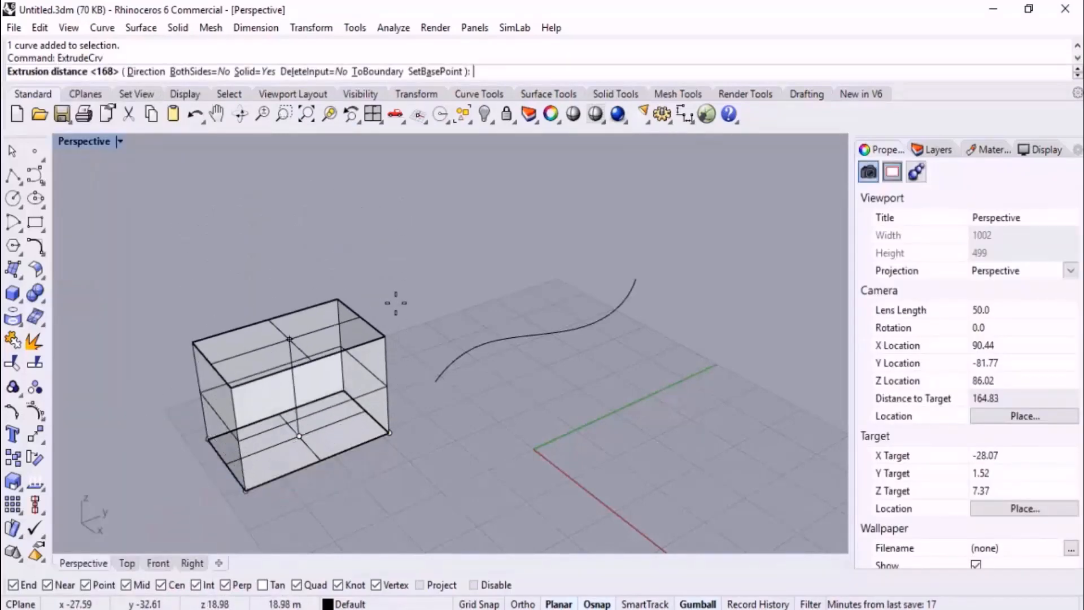
pyautogui.click(497, 291)
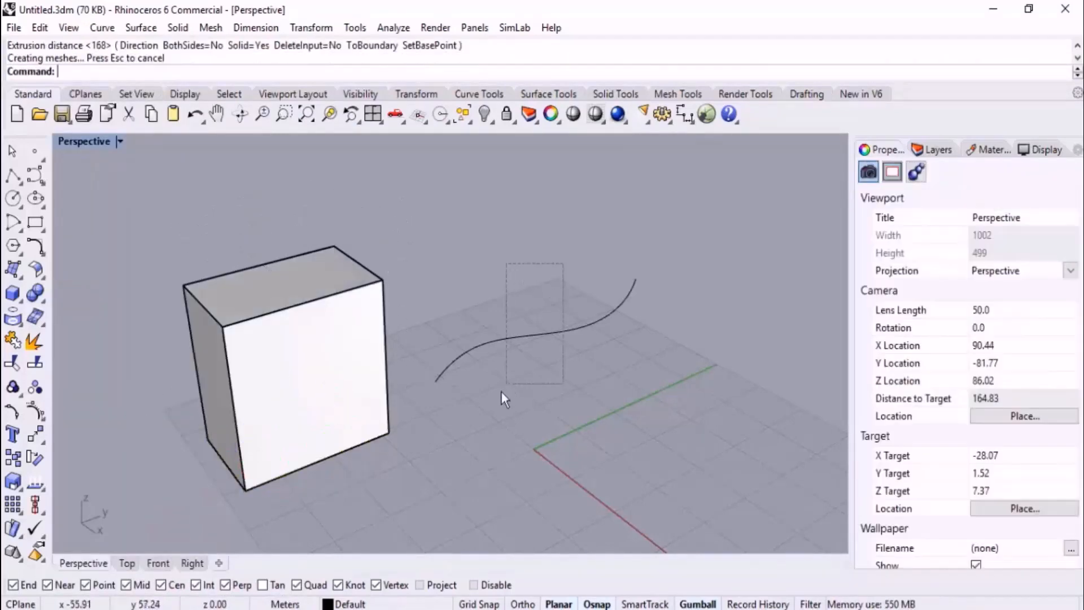
# Extrude the open S-shaped curve upward about 30.6 m with ExtrudeCrv.
pyautogui.click(500, 340)
pyautogui.press('Return')
pyautogui.click(685, 202)
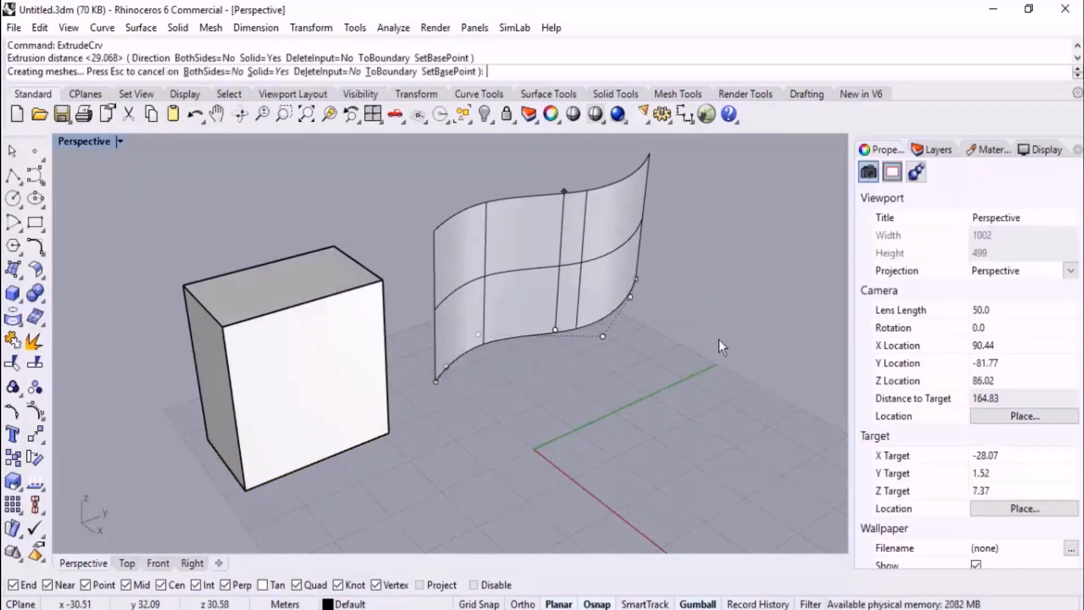
pyautogui.press('Escape')
# Undo the extrusions of the S-shaped curve and the rectangle.
pyautogui.moveTo(703, 387); pyautogui.dragTo(668, 370, button='right')
pyautogui.hotkey('ctrl', 'z')
pyautogui.moveTo(489, 392); pyautogui.dragTo(450, 403, button='right')
pyautogui.hotkey('ctrl', 'z')
# Extrude the rectangle upward as a solid with an exact distance of 40 m.
pyautogui.click(390, 425)
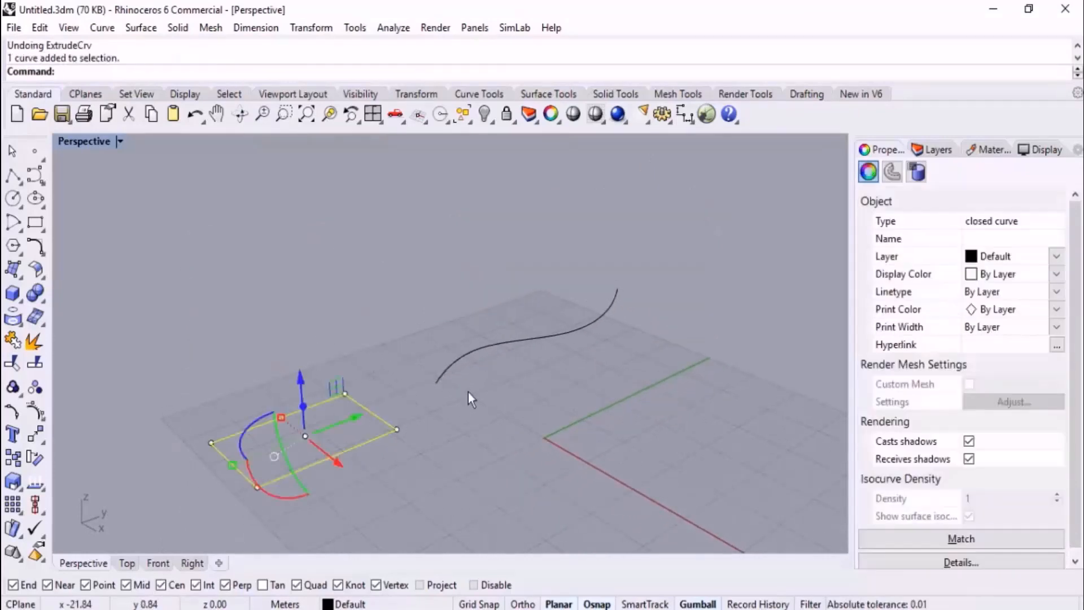
pyautogui.press('Return')
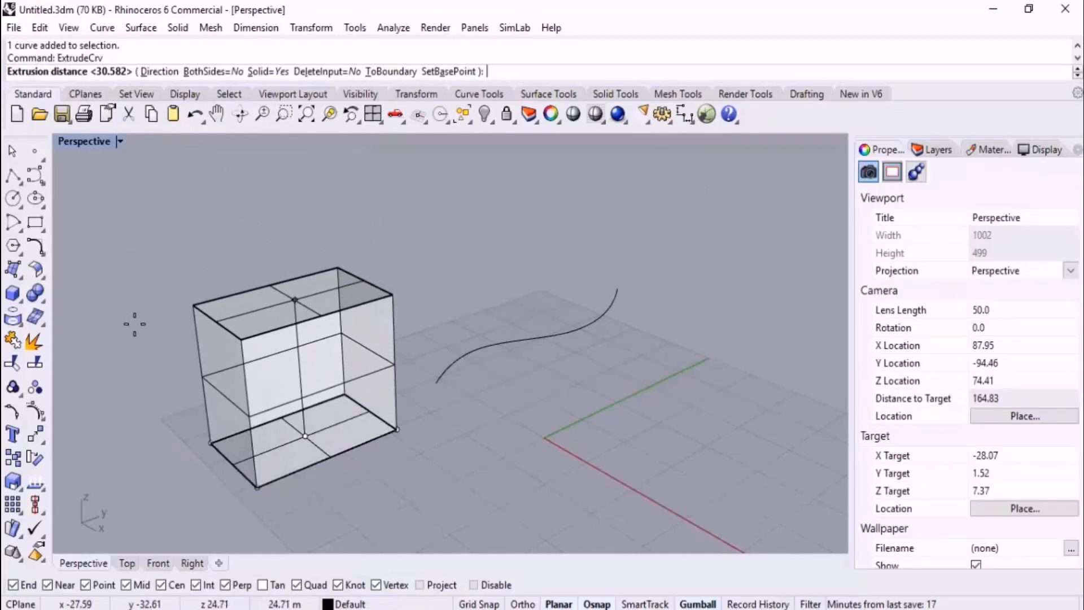
pyautogui.write('40')
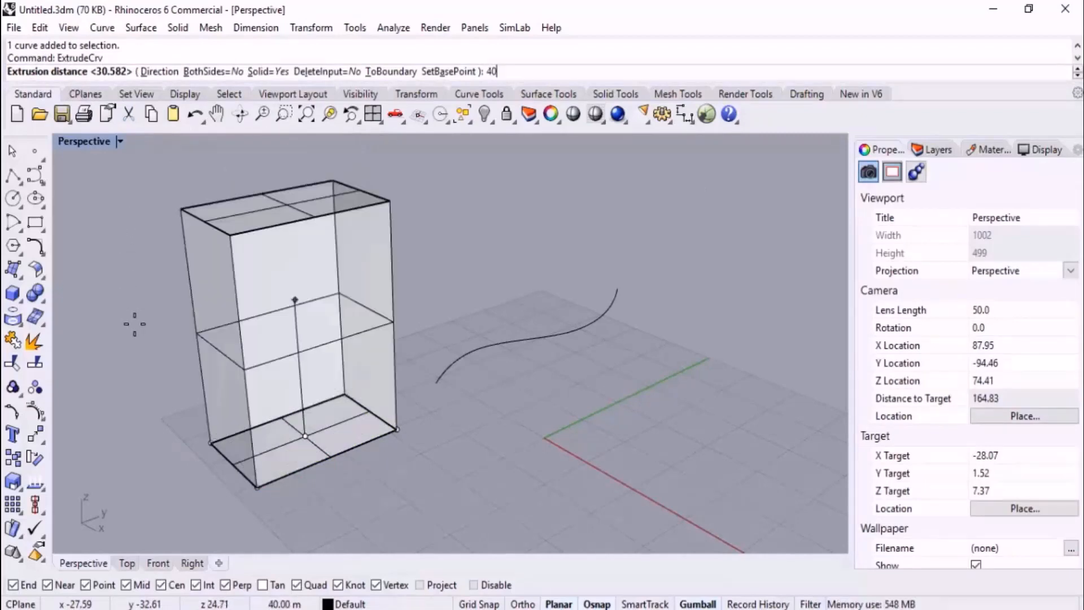
pyautogui.press('Return')
# Extrude the open S-shaped curve upward with an exact distance of 20 m.
pyautogui.click(535, 338)
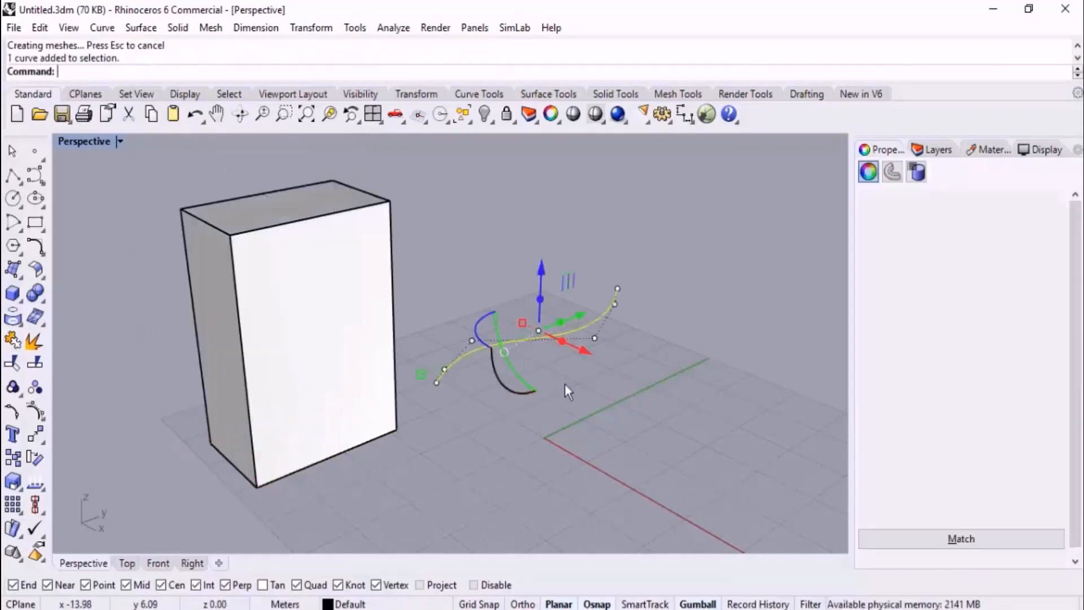
pyautogui.rightClick(659, 375)
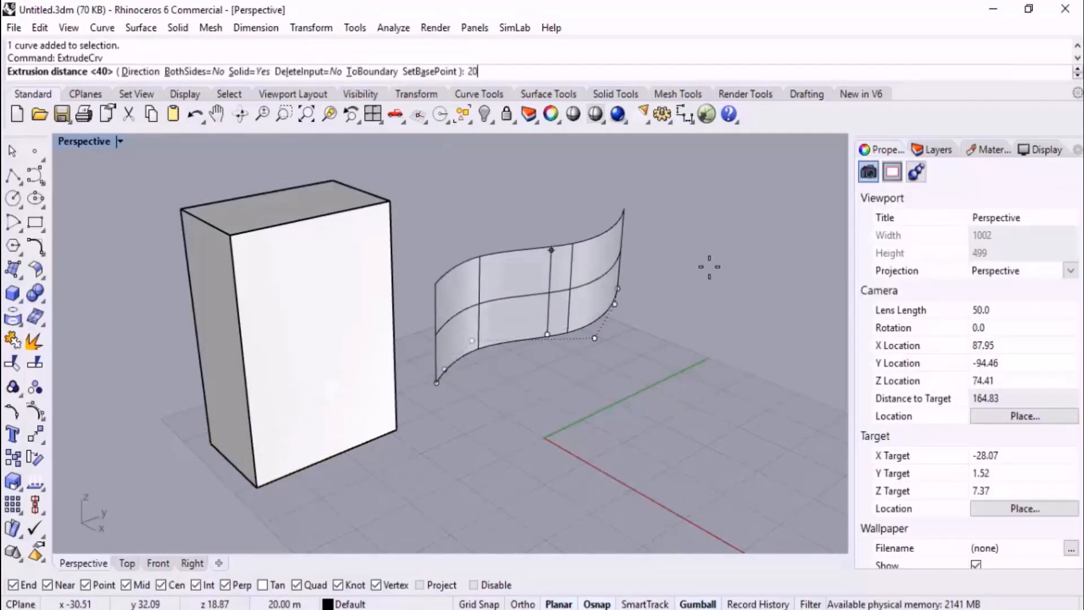
pyautogui.write('20')
pyautogui.press('Return')
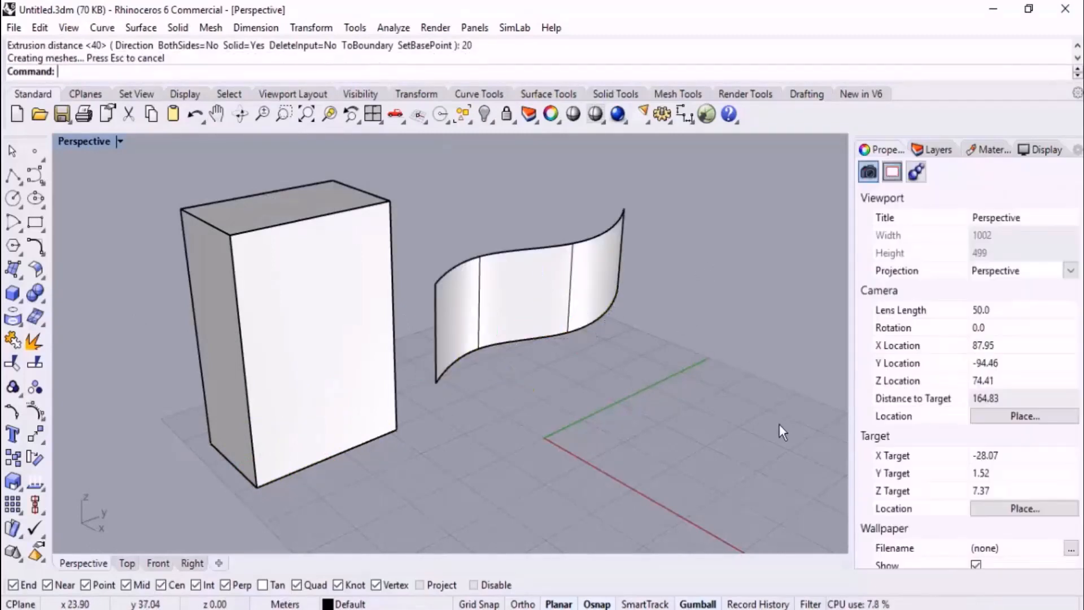
# Undo the 20 m curve extrusion and the 40 m rectangle extrusion.
pyautogui.hotkey('ctrl', 'z')
pyautogui.hotkey('ctrl', 'z')
pyautogui.moveTo(778, 424); pyautogui.dragTo(696, 473, button='right')
# Extrude the rectangle as a solid with BothSides set to Yes and a distance of 15 m.
pyautogui.rightClick(599, 412)
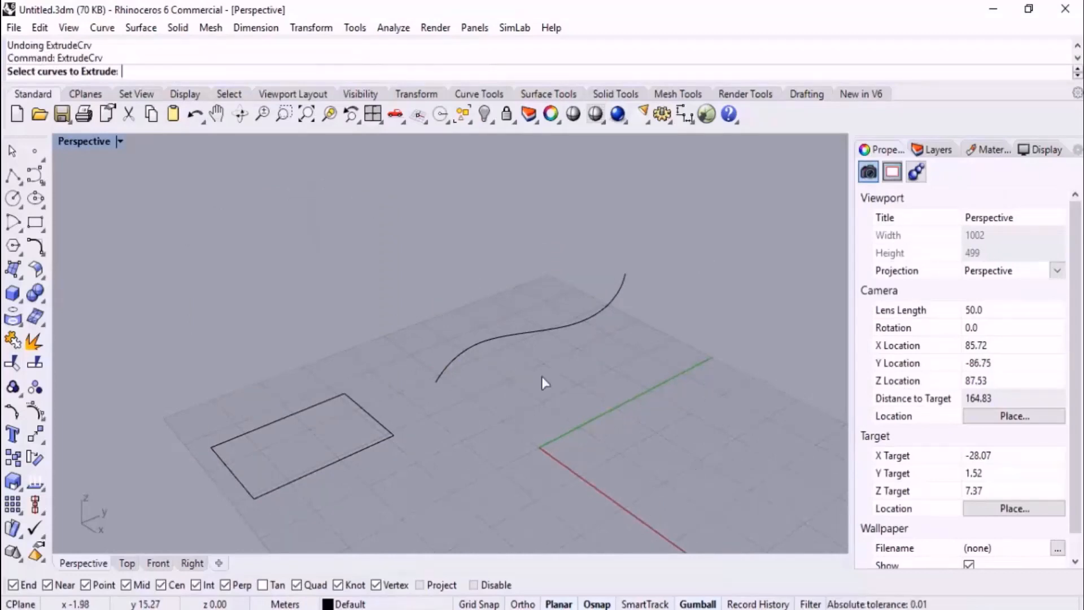
pyautogui.click(346, 394)
pyautogui.rightClick(311, 429)
pyautogui.scroll(-4, 431, 273)
pyautogui.scroll(2, 351, 362)
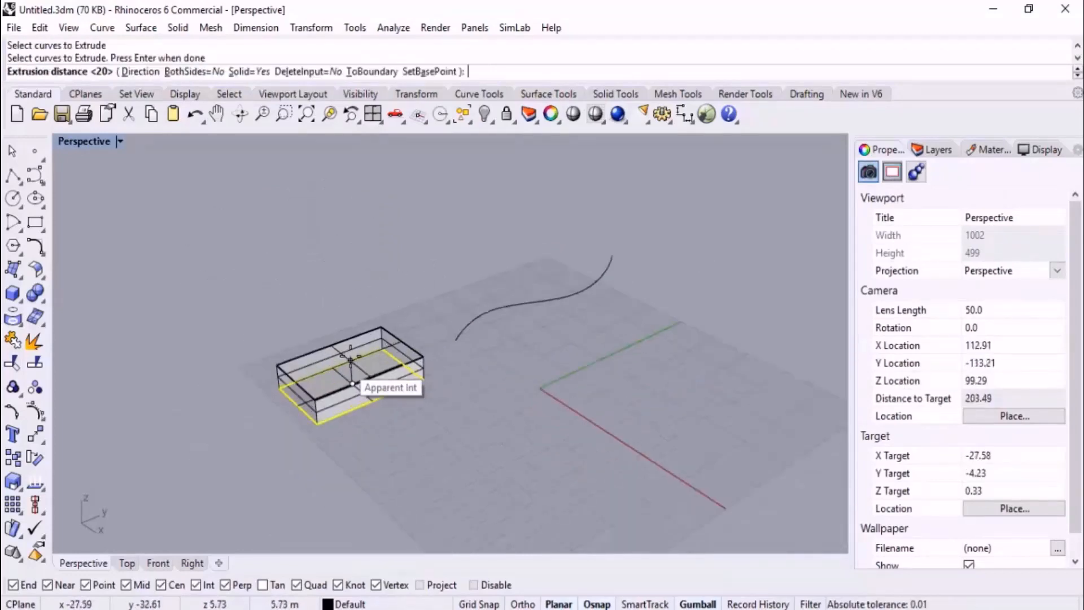
pyautogui.moveTo(358, 330); pyautogui.dragTo(363, 293, button='right')
pyautogui.scroll(2, 350, 310)
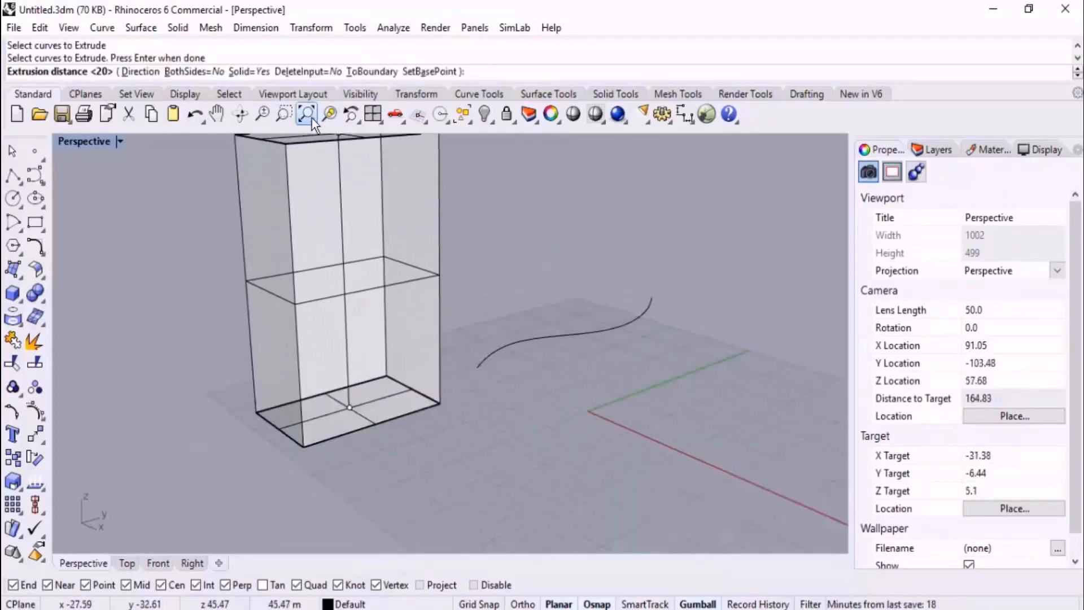
pyautogui.click(202, 73)
pyautogui.scroll(-3, 181, 260)
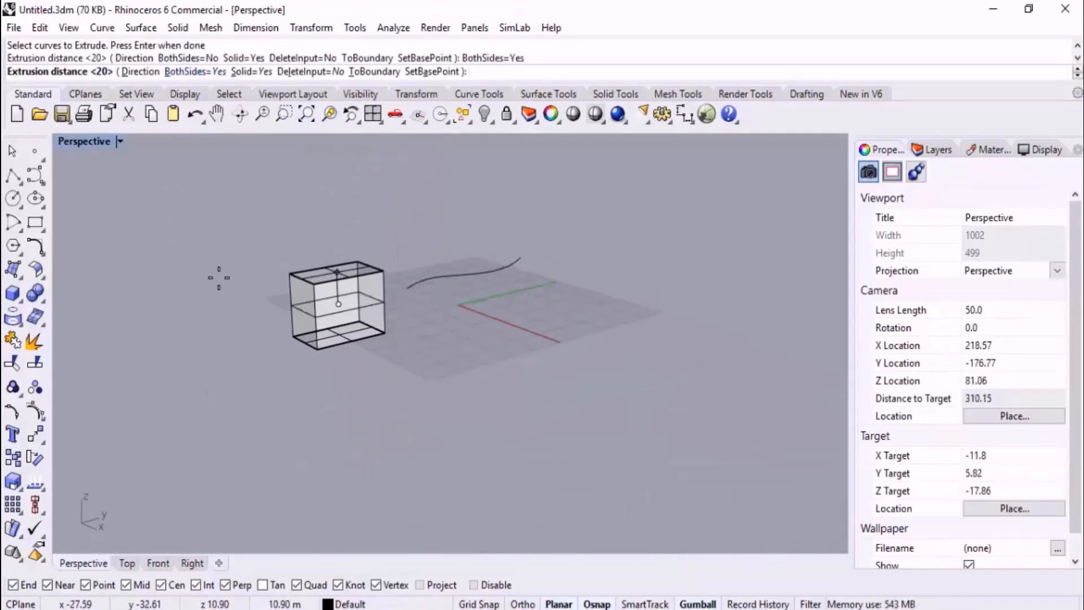
pyautogui.write('15')
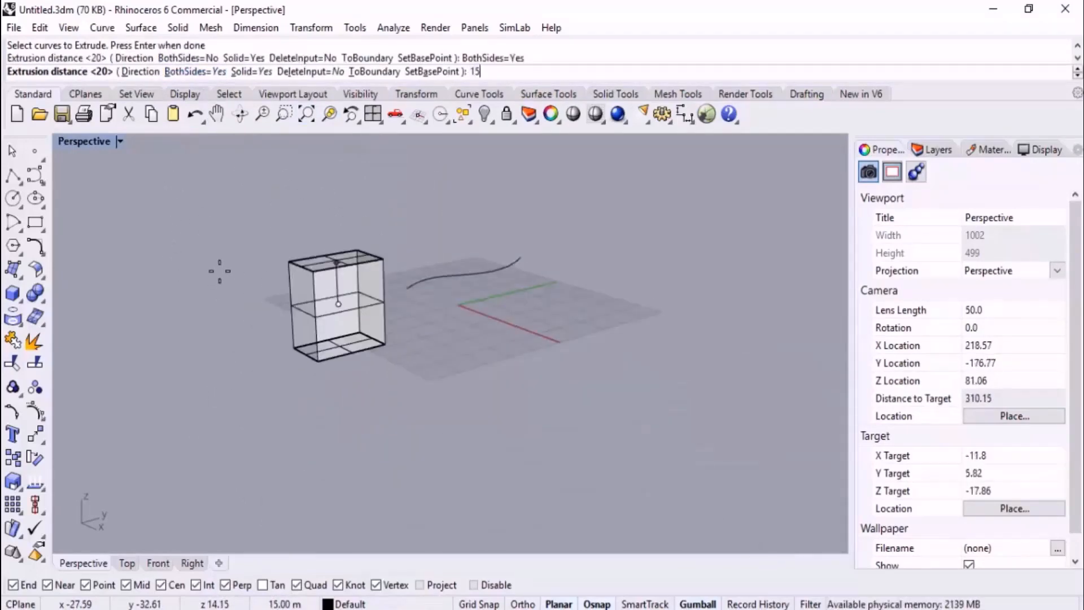
pyautogui.press('Return')
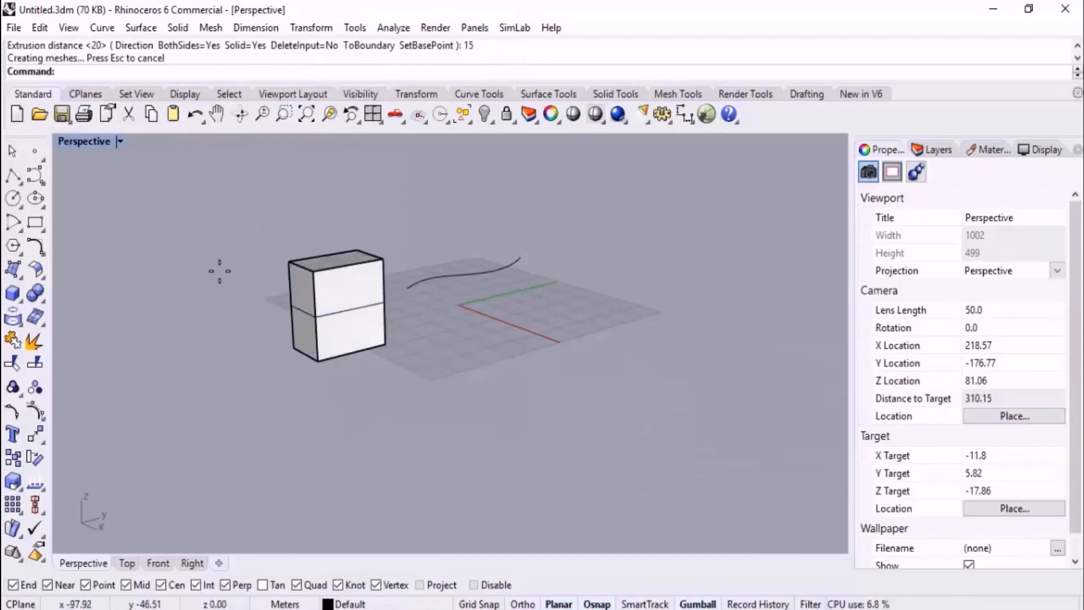
# Undo the 15 m both-sides extrusion of the rectangle.
pyautogui.hotkey('ctrl', 'z')
pyautogui.scroll(4, 373, 309)
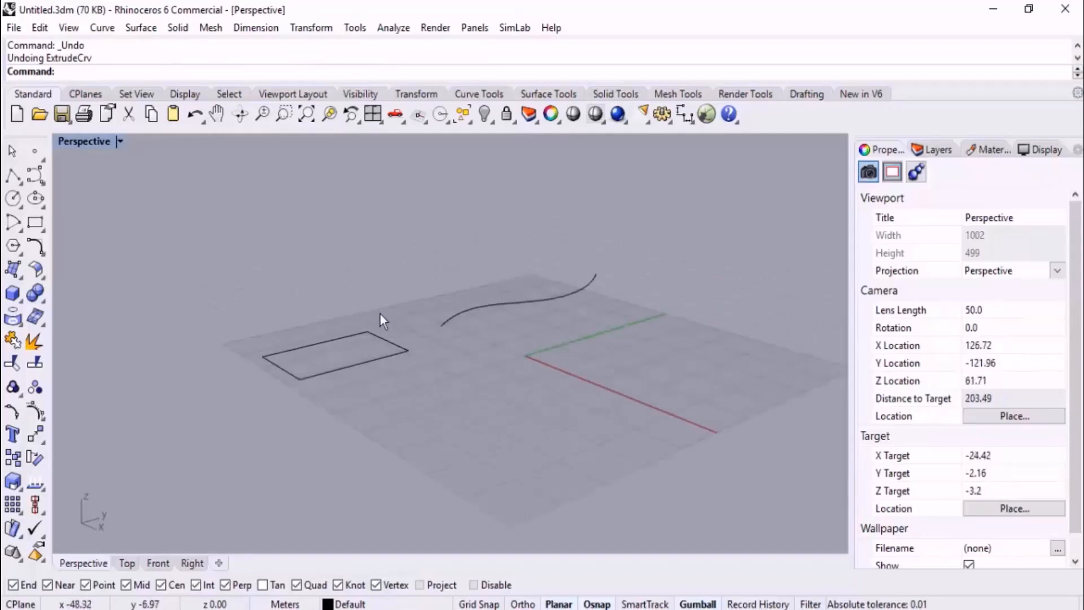
pyautogui.scroll(3, 381, 315)
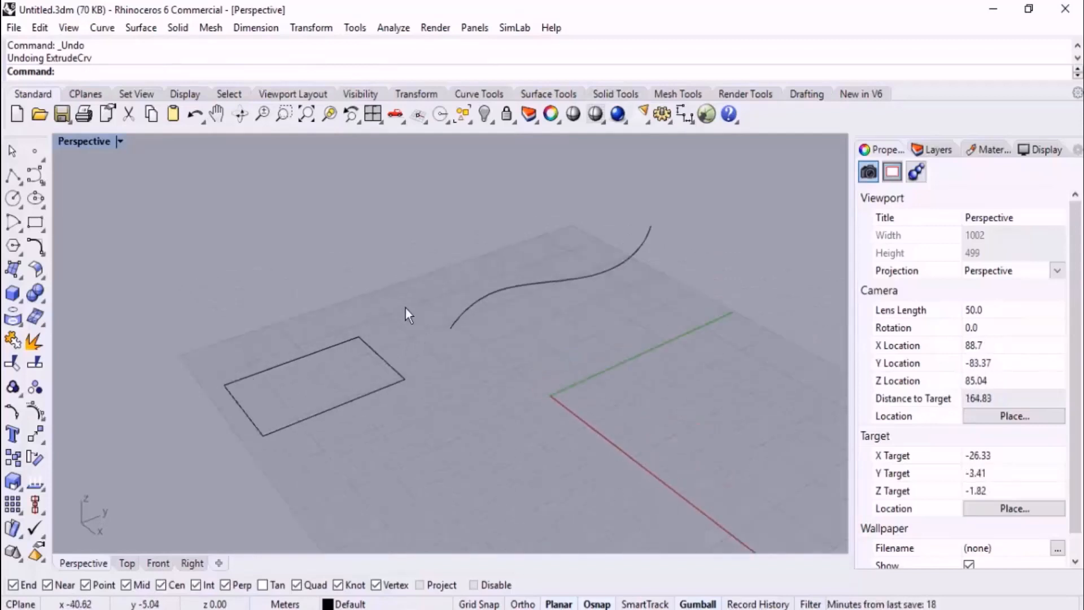
pyautogui.moveTo(392, 322); pyautogui.dragTo(394, 289, button='right')
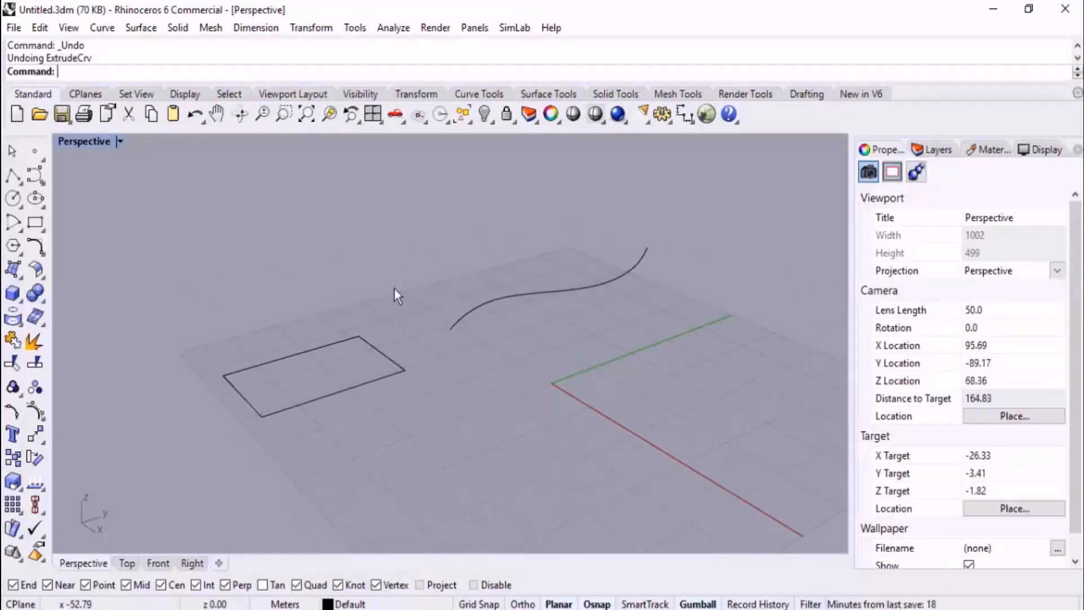
# Extrude the rectangle as a solid about 11.6 m to both sides.
pyautogui.click(357, 338)
pyautogui.rightClick(352, 325)
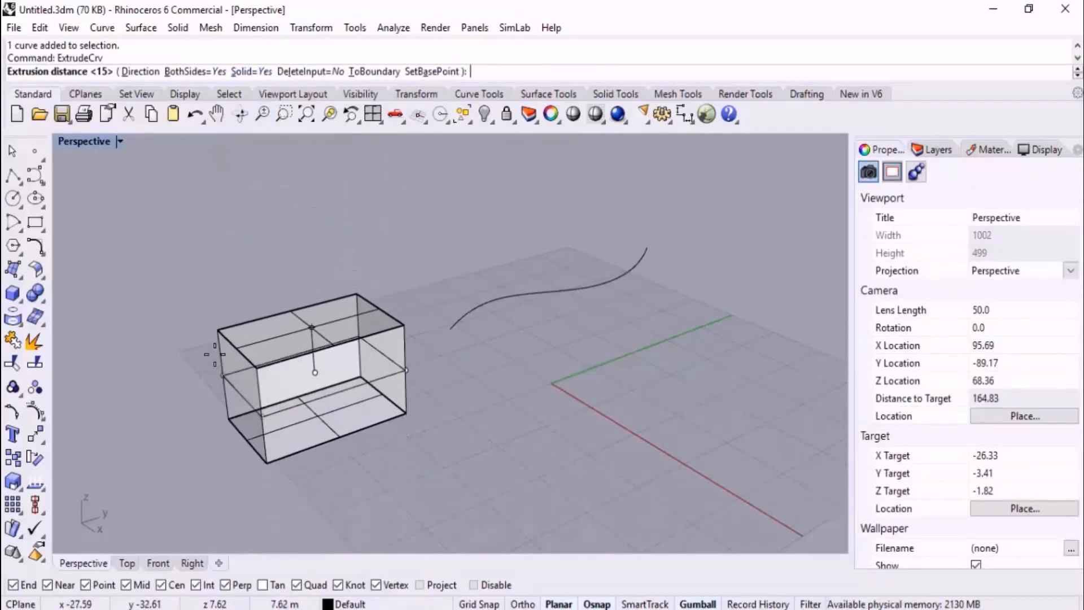
pyautogui.click(213, 323)
# Undo the last solid extrusion of the rectangle.
pyautogui.moveTo(190, 340); pyautogui.dragTo(190, 369, button='right')
pyautogui.click(127, 314)
pyautogui.hotkey('ctrl', 'z')
# Extrude the rectangle about 11.4 m to both sides with Solid set to No, leaving the ends open.
pyautogui.click(243, 415)
pyautogui.press('Return')
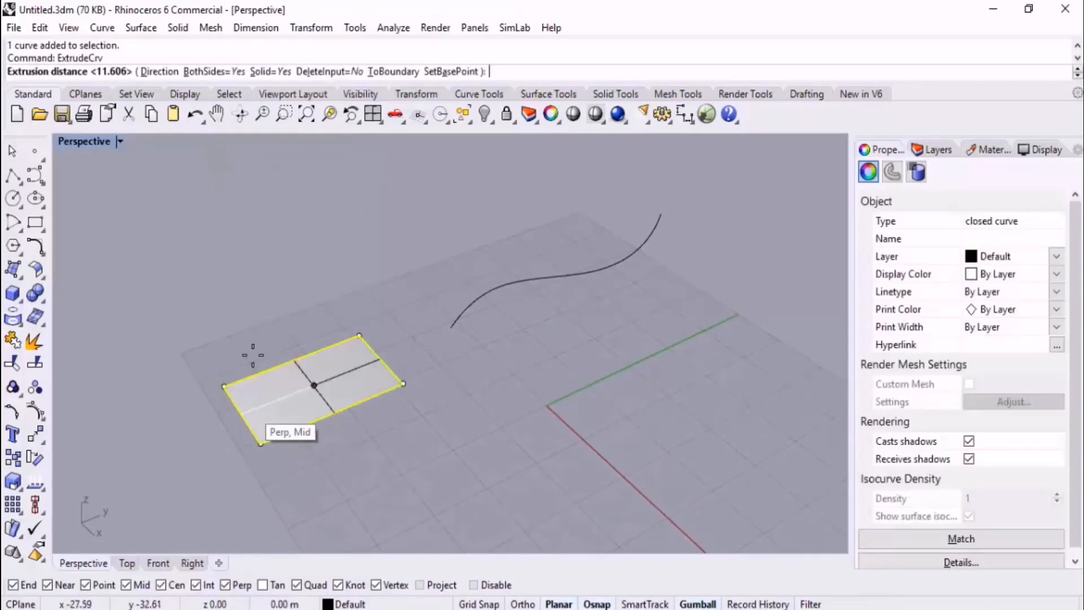
pyautogui.click(278, 72)
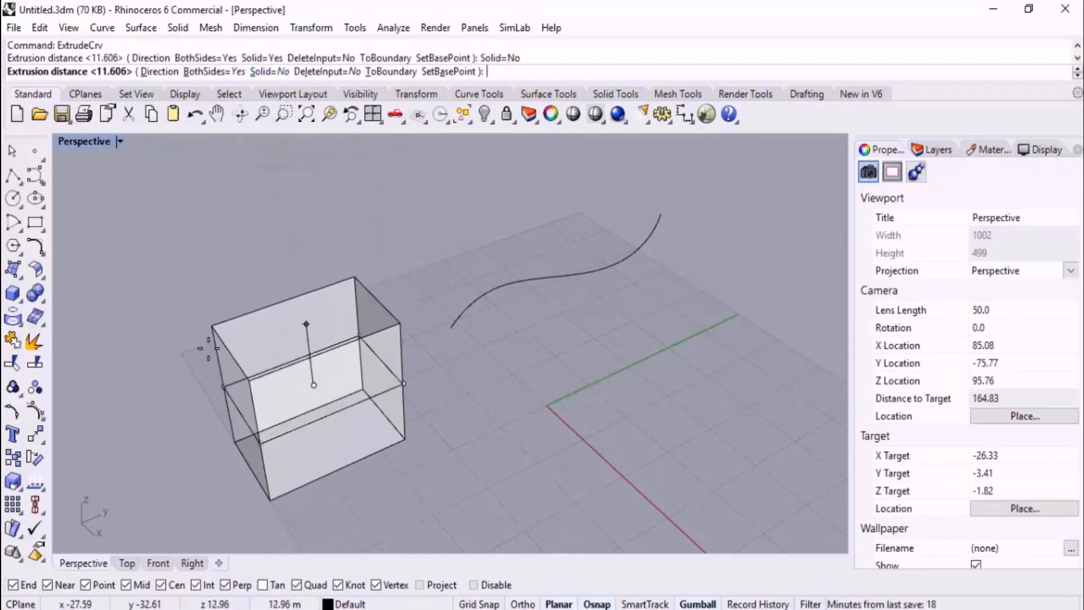
pyautogui.click(198, 371)
pyautogui.moveTo(197, 371); pyautogui.dragTo(199, 310, button='right')
pyautogui.click(199, 308)
# Extrude the open S-shaped curve vertically to both sides as a surface.
pyautogui.scroll(-4, 222, 364)
pyautogui.scroll(2, 435, 335)
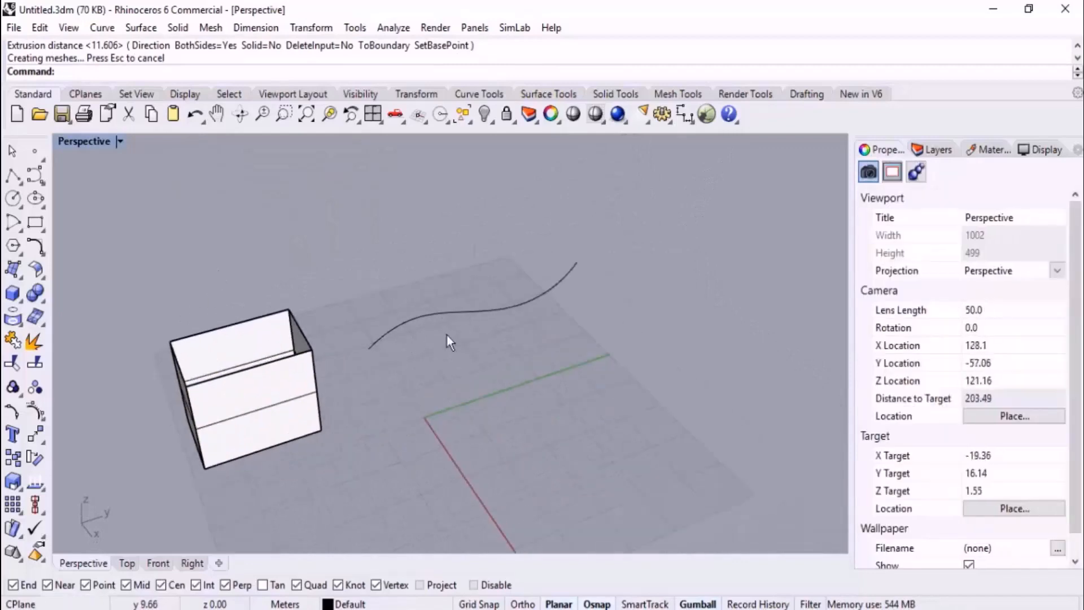
pyautogui.moveTo(531, 363); pyautogui.dragTo(533, 345, button='right')
pyautogui.click(530, 310)
pyautogui.rightClick(530, 305)
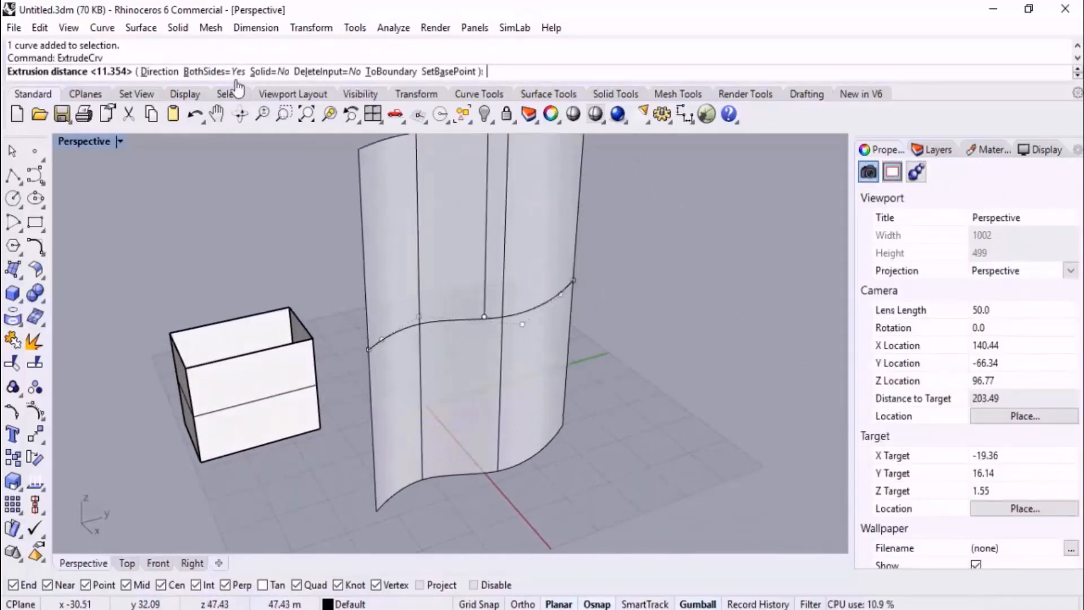
pyautogui.click(605, 257)
pyautogui.click(633, 280)
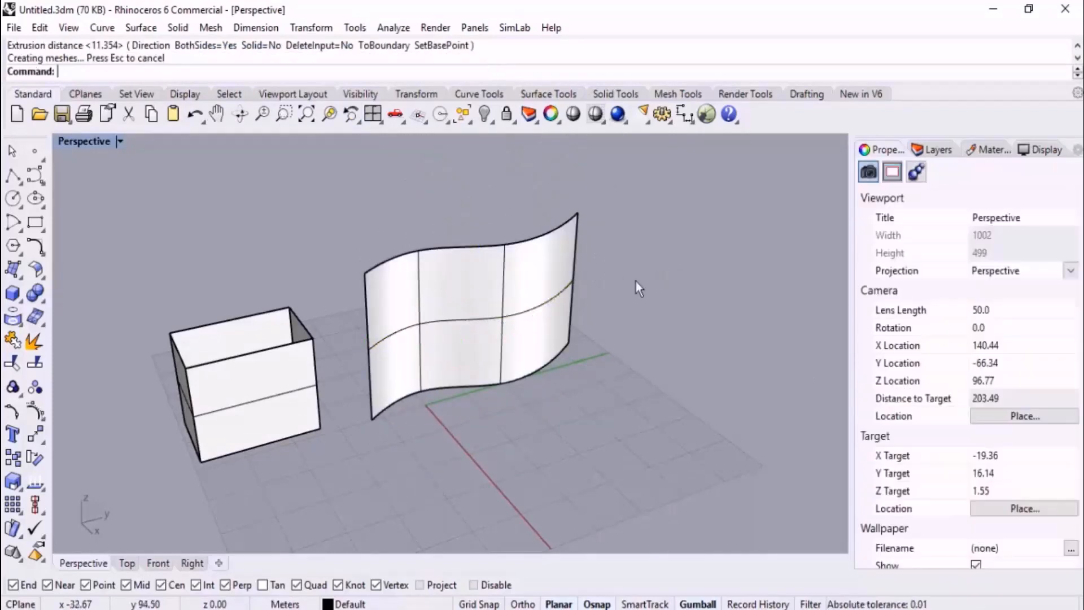
# Undo the last surface extrusions of the S-shaped curve and the rectangle.
pyautogui.scroll(-2, 553, 342)
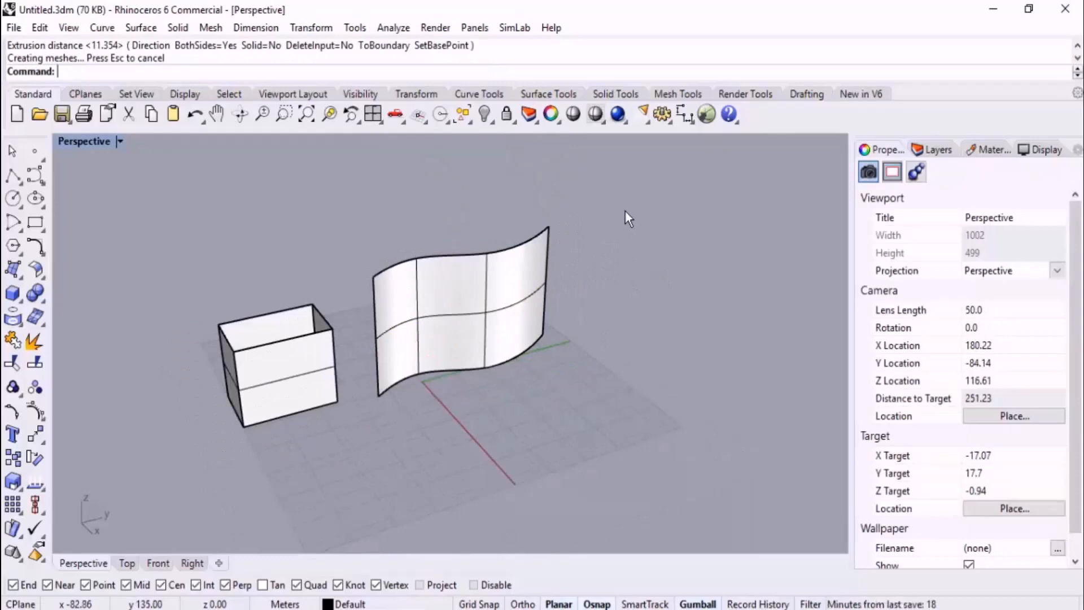
pyautogui.hotkey('ctrl', 'z')
pyautogui.hotkey('ctrl', 'z')
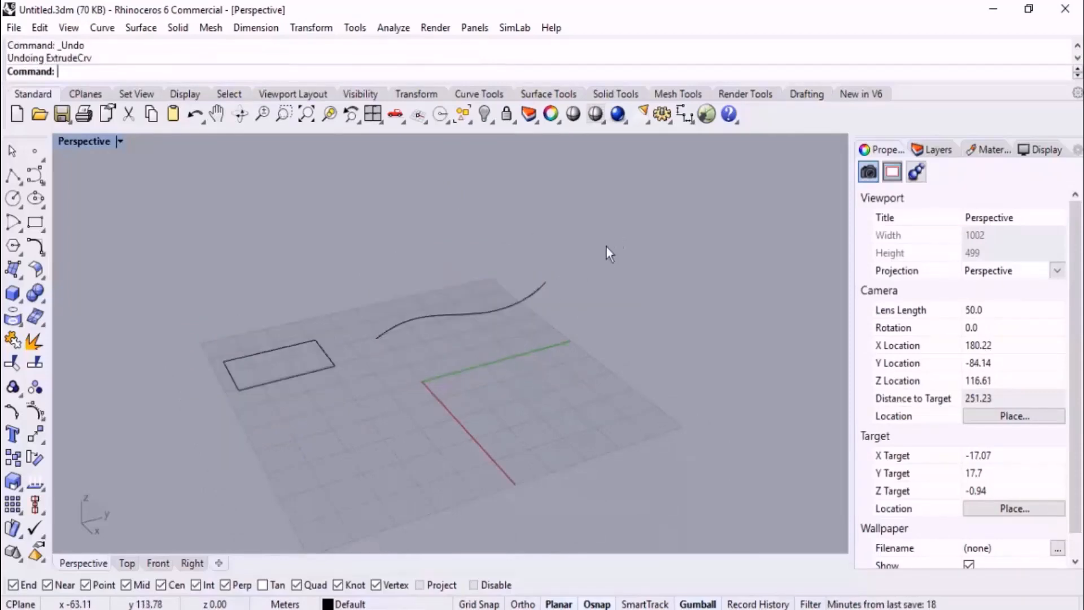
pyautogui.scroll(-1, 344, 388)
pyautogui.scroll(1, 571, 310)
pyautogui.moveTo(399, 305); pyautogui.dragTo(392, 321, button='right')
pyautogui.rightClick(313, 244)
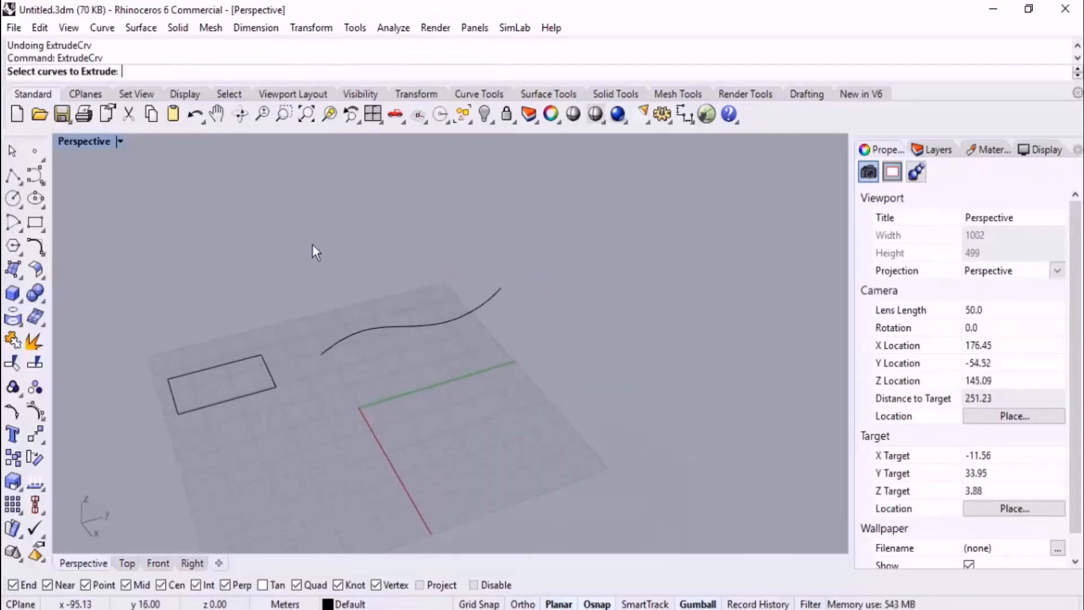
pyautogui.click(222, 390)
pyautogui.press('Return')
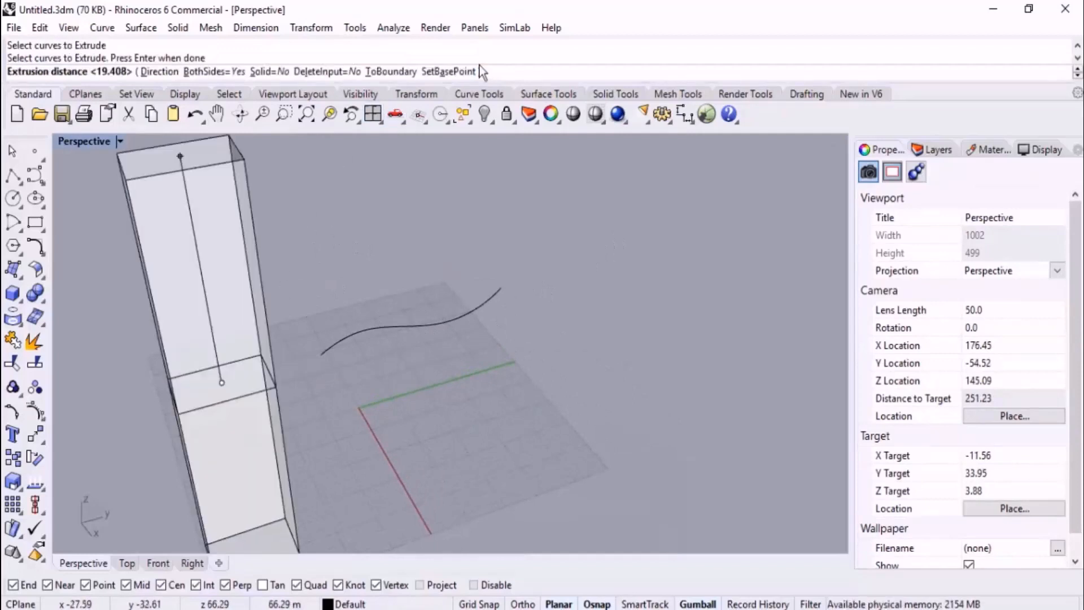
pyautogui.scroll(-1, 246, 364)
pyautogui.scroll(-2, 328, 325)
pyautogui.moveTo(330, 319); pyautogui.dragTo(362, 271, button='right')
pyautogui.scroll(2, 265, 344)
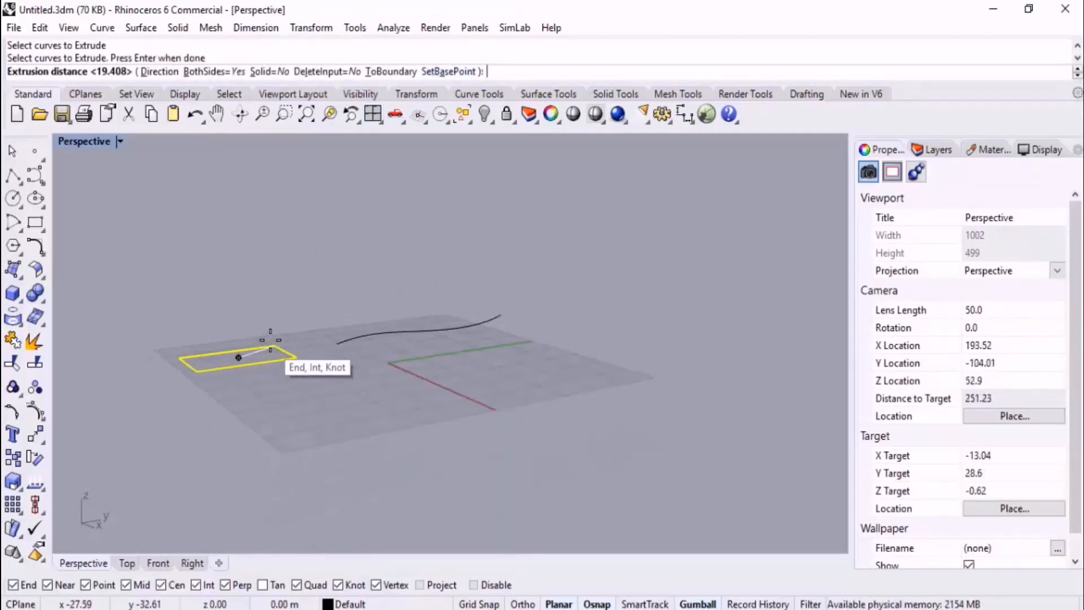
pyautogui.scroll(2, 308, 334)
pyautogui.moveTo(320, 304); pyautogui.dragTo(332, 325, button='right')
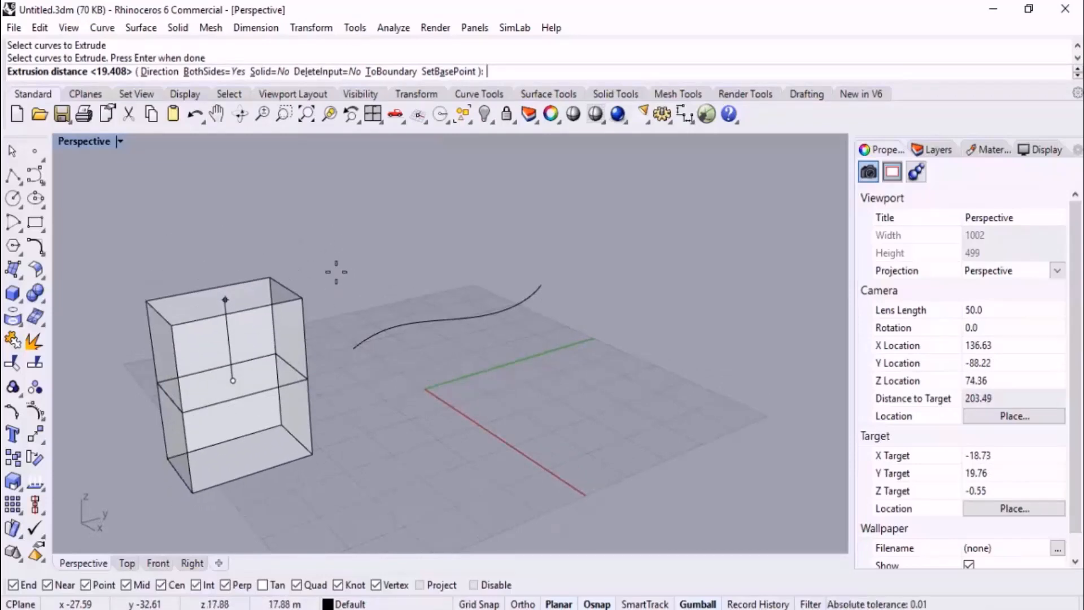
pyautogui.press('Escape')
pyautogui.moveTo(453, 334); pyautogui.dragTo(446, 343)
pyautogui.rightClick(449, 337)
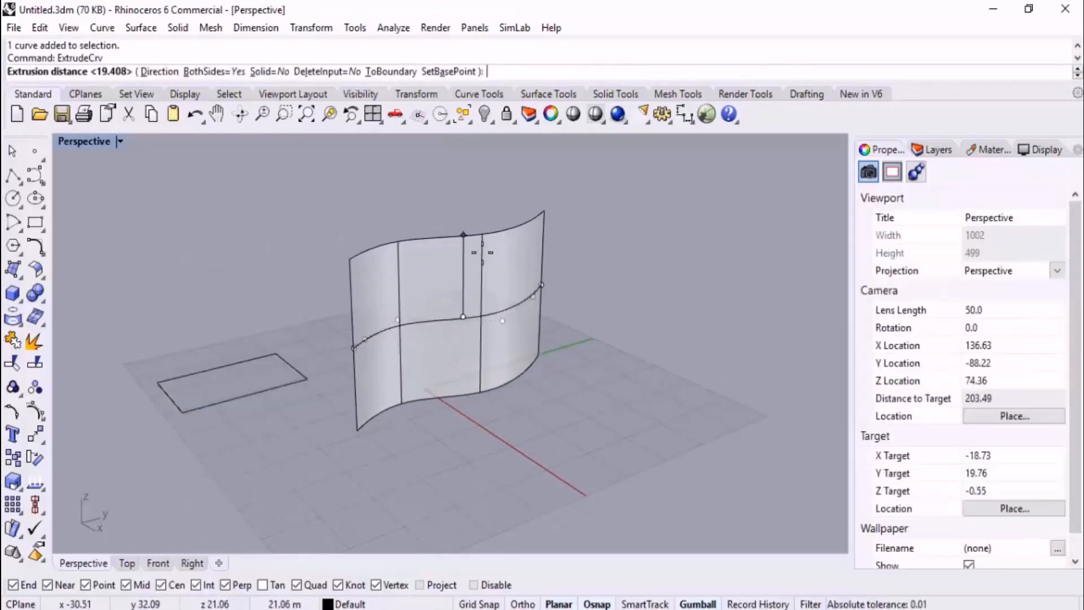
pyautogui.press('Escape')
pyautogui.scroll(-2, 423, 288)
pyautogui.moveTo(421, 293); pyautogui.dragTo(419, 308, button='right')
pyautogui.press('F10')
pyautogui.scroll(3, 420, 282)
pyautogui.press('Escape')
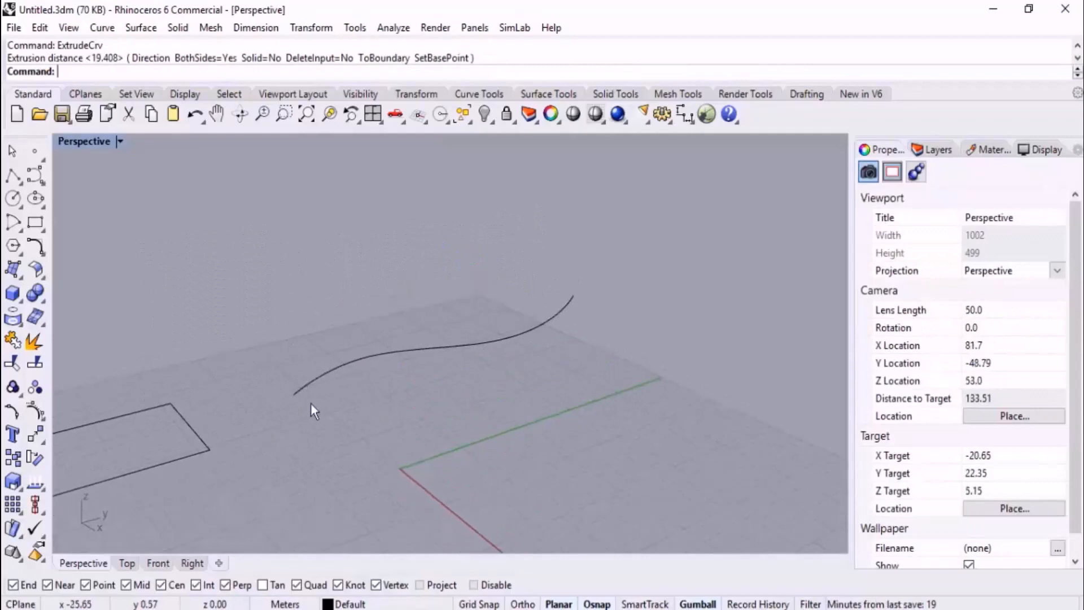
# Try extruding the open S-shaped curve to both sides with the base point set at its near end.
pyautogui.moveTo(433, 303); pyautogui.dragTo(382, 425)
pyautogui.rightClick(382, 426)
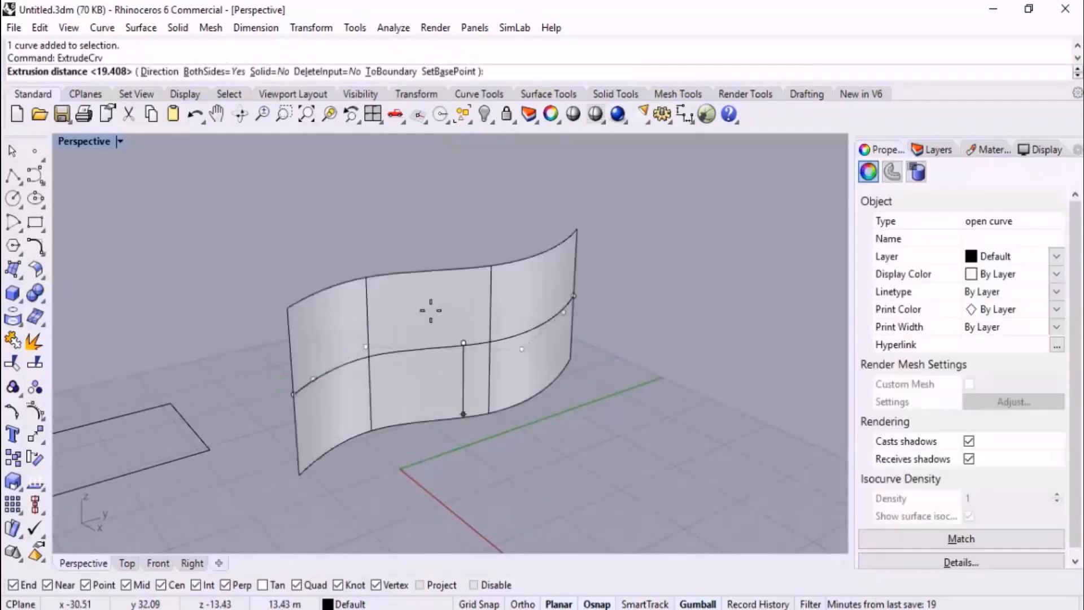
pyautogui.click(448, 72)
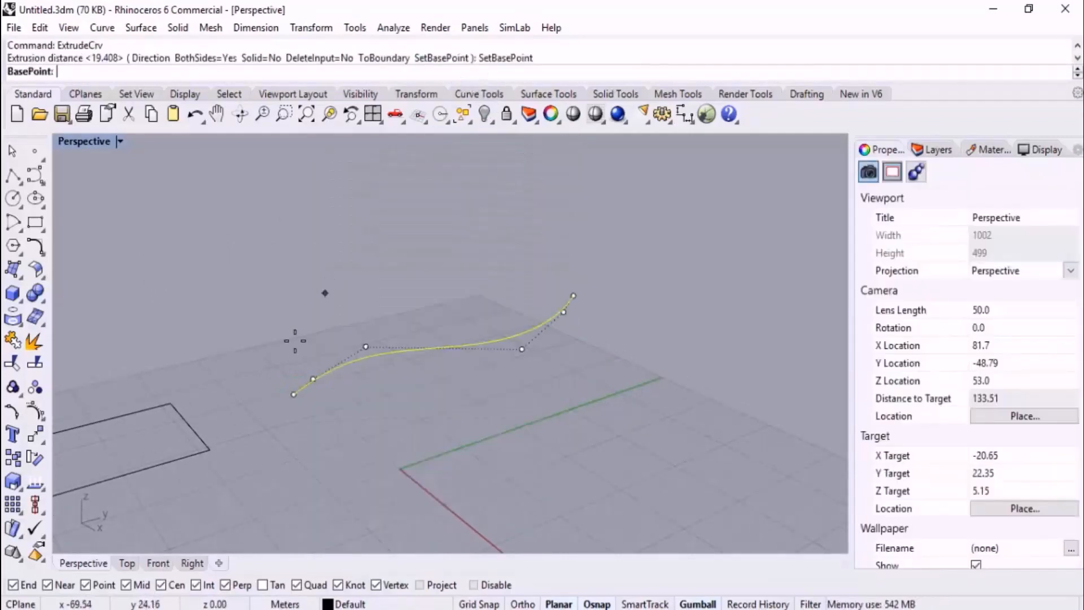
pyautogui.click(291, 385)
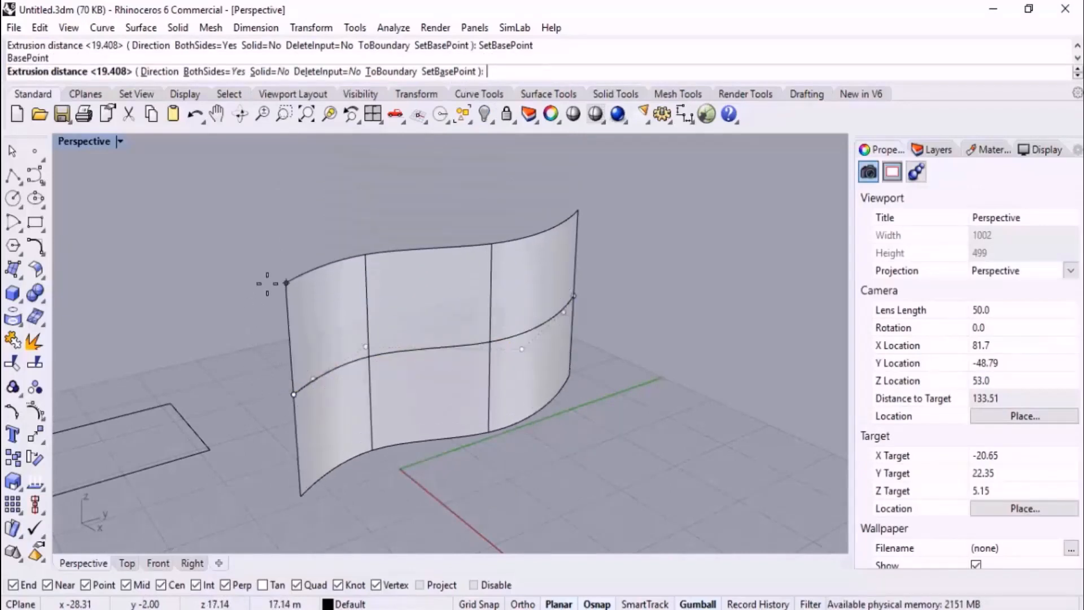
pyautogui.press('Escape')
pyautogui.scroll(-3, 274, 313)
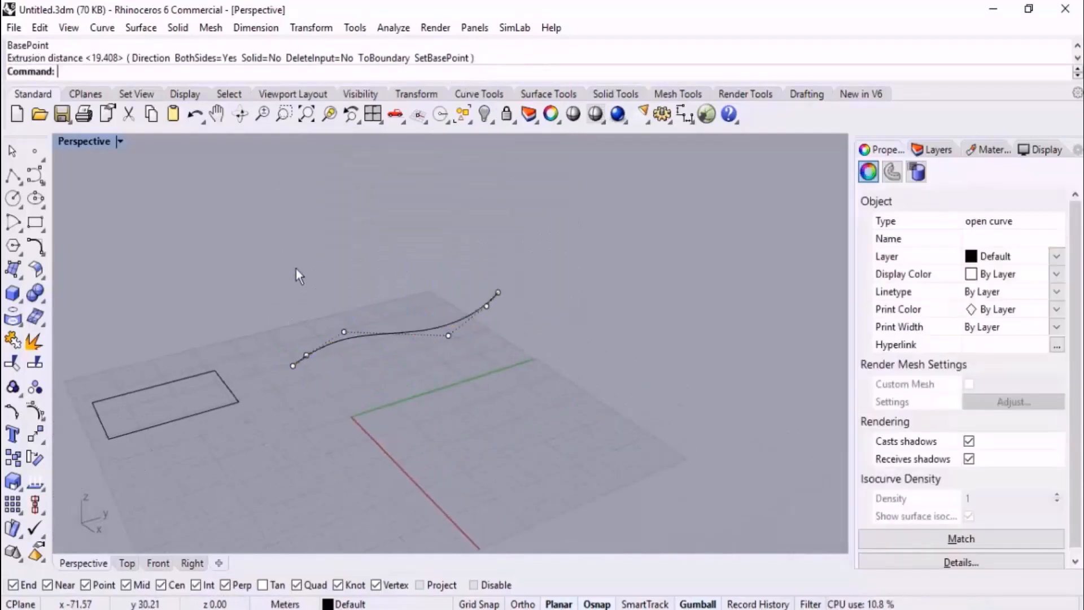
pyautogui.press('Escape')
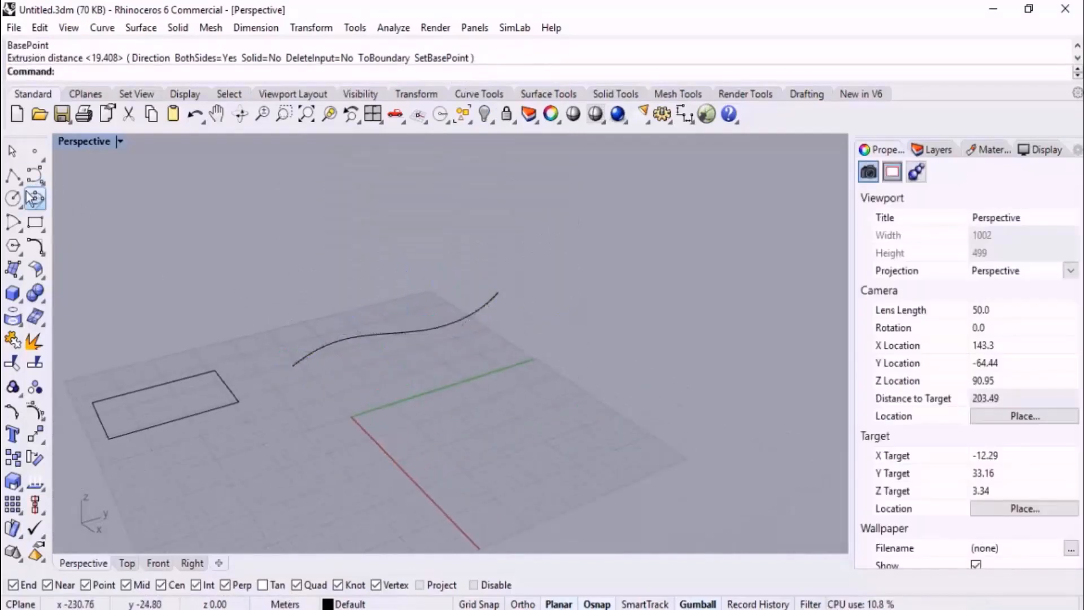
# Draw a solid box about 16 m high from corner to corner, beyond the grid and behind the S-shaped curve.
pyautogui.click(13, 293)
pyautogui.click(682, 248)
pyautogui.click(612, 314)
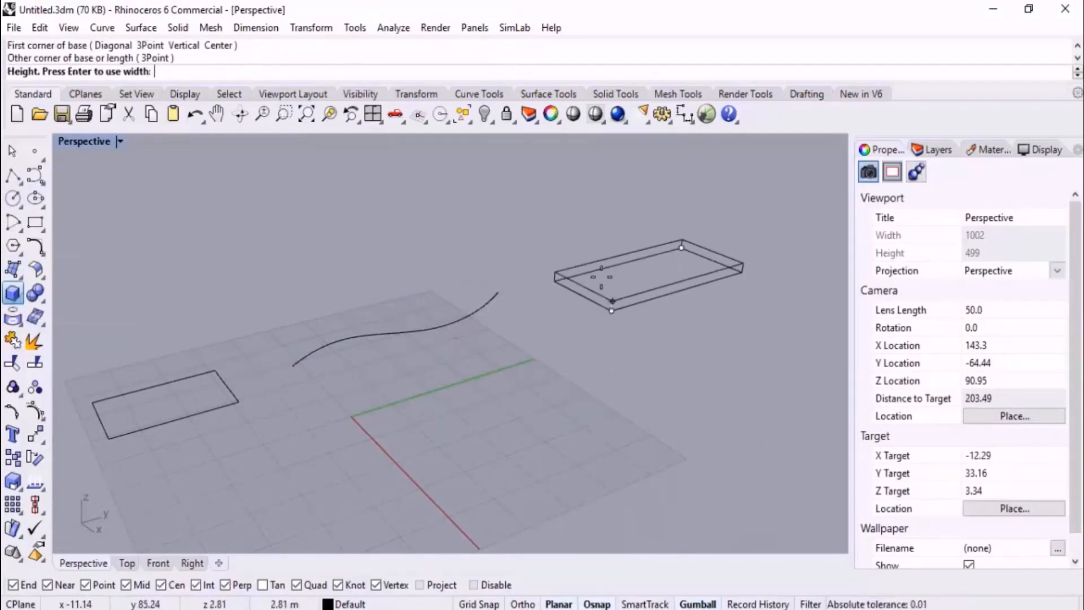
pyautogui.click(614, 296)
pyautogui.moveTo(613, 296); pyautogui.dragTo(624, 290, button='right')
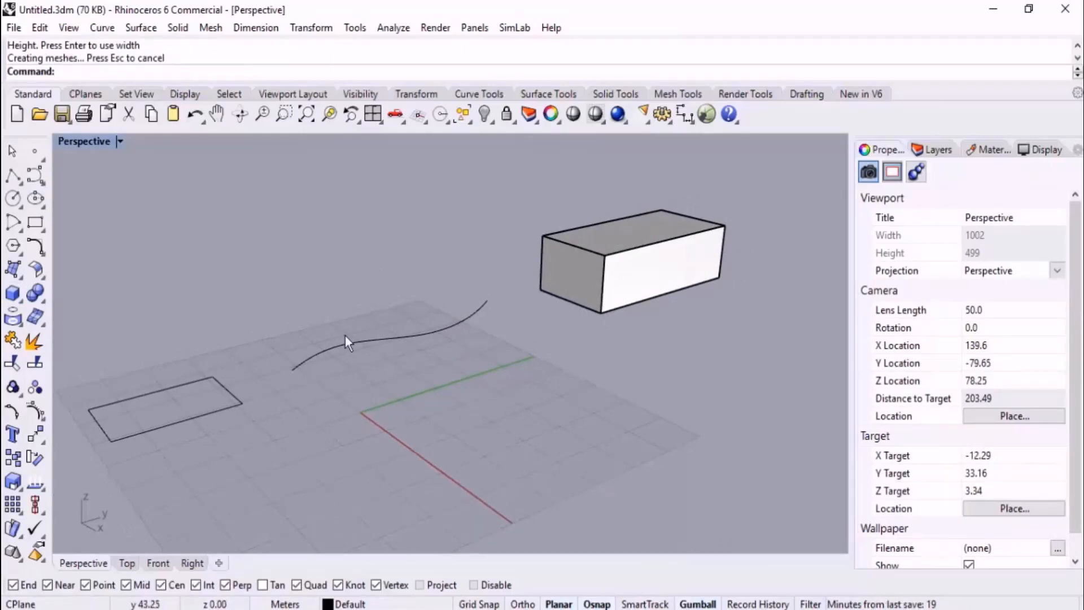
# Extrude the rectangle with BothSides and Solid set to No, using the box's front vertical edge from base point to top corner as the distance.
pyautogui.click(187, 419)
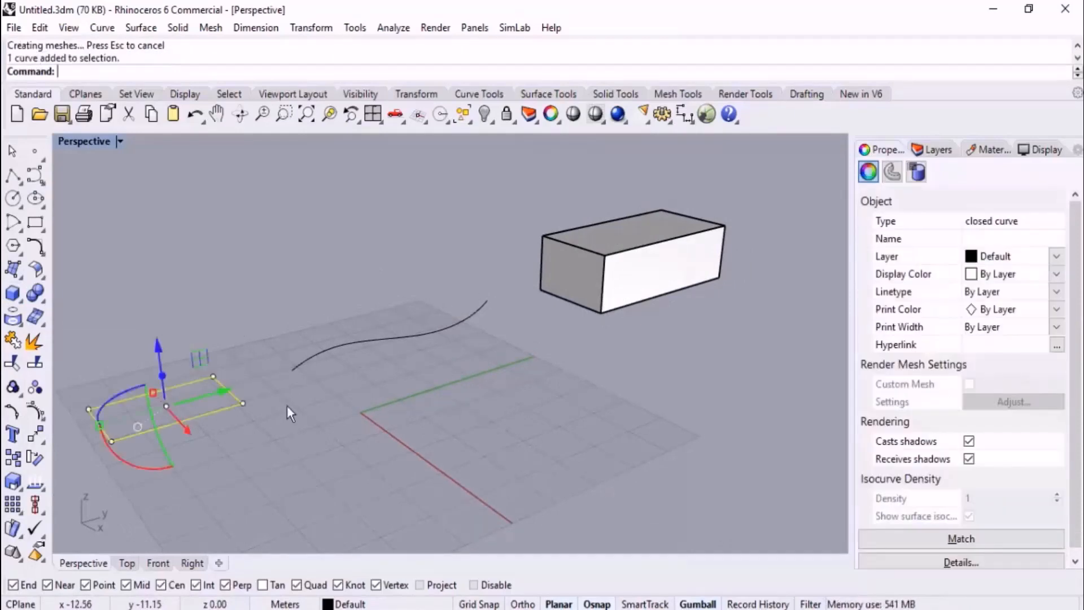
pyautogui.rightClick(287, 405)
pyautogui.press('Escape')
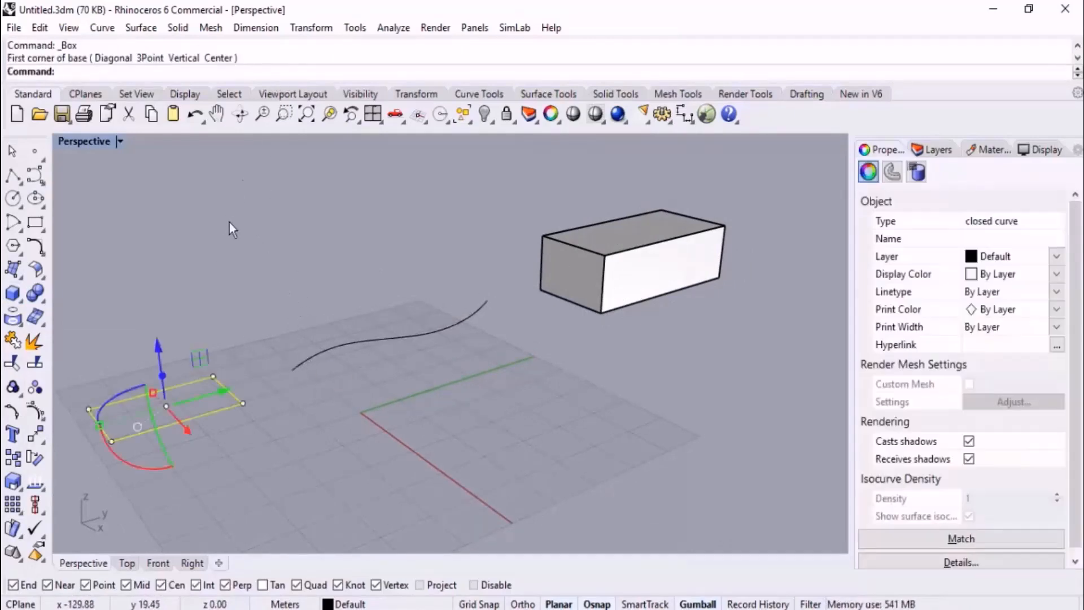
pyautogui.rightClick(269, 74)
pyautogui.click(346, 243)
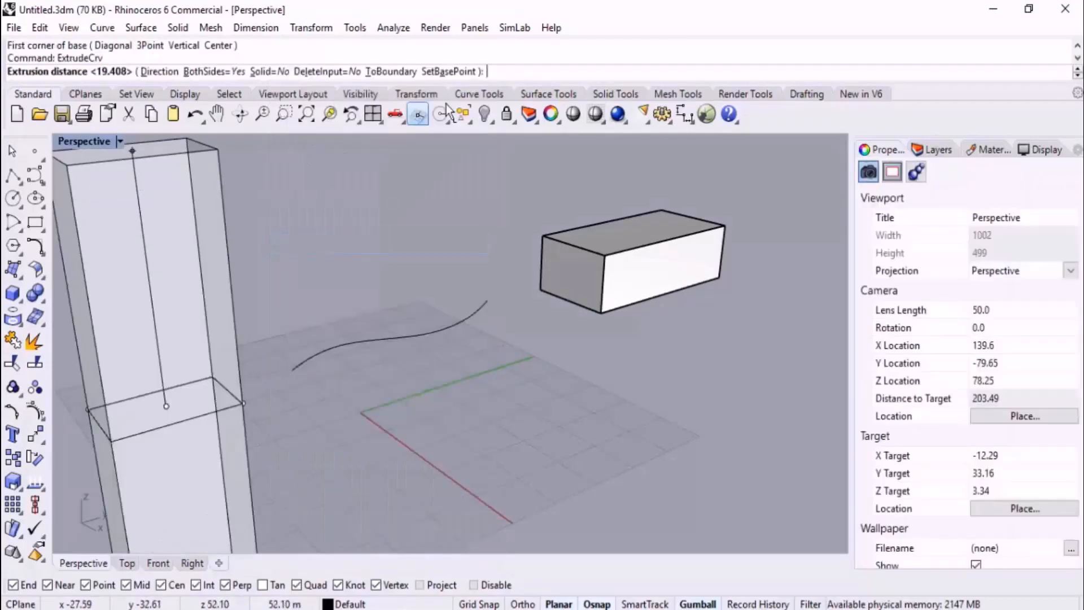
pyautogui.click(449, 72)
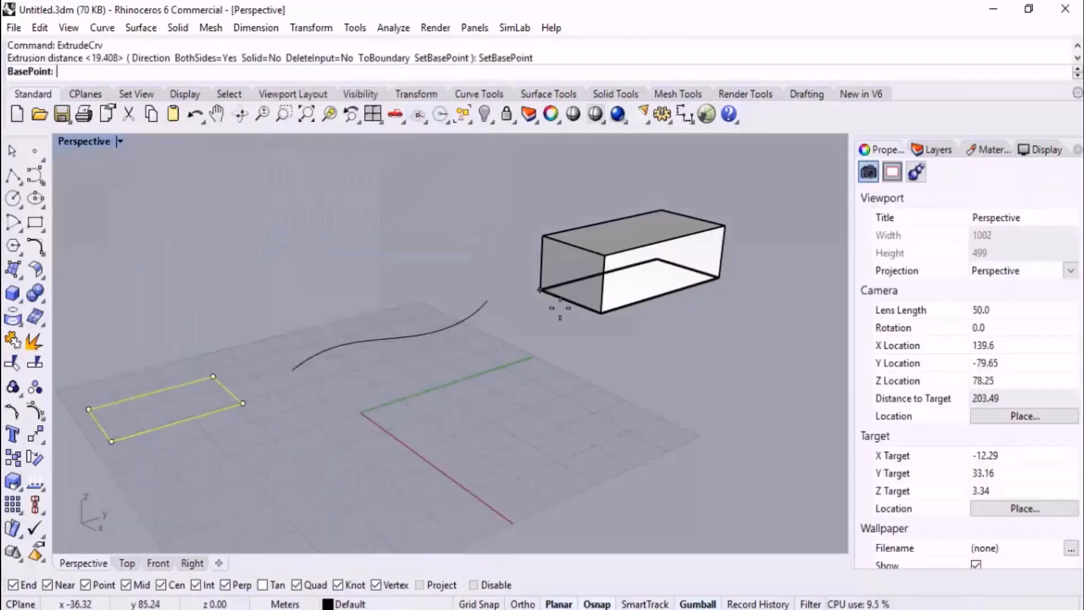
pyautogui.click(601, 312)
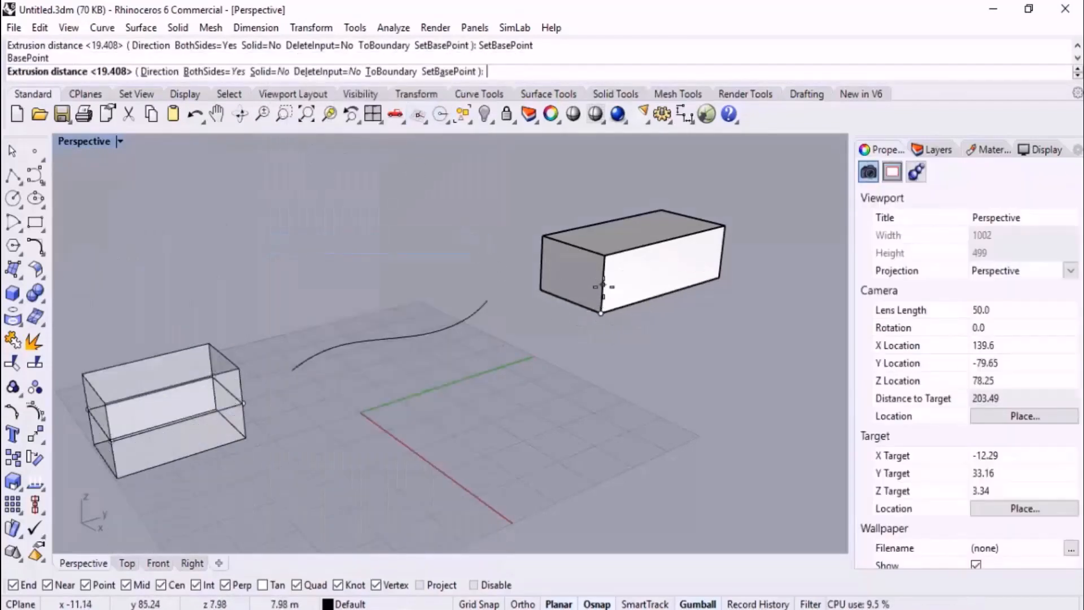
pyautogui.click(212, 71)
pyautogui.click(599, 255)
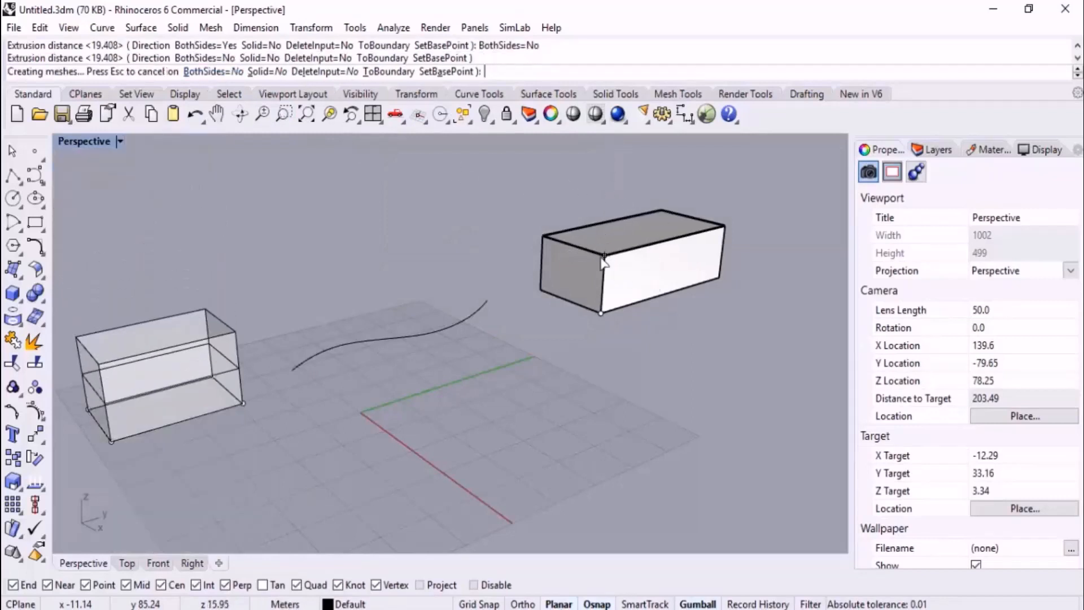
pyautogui.press('Escape')
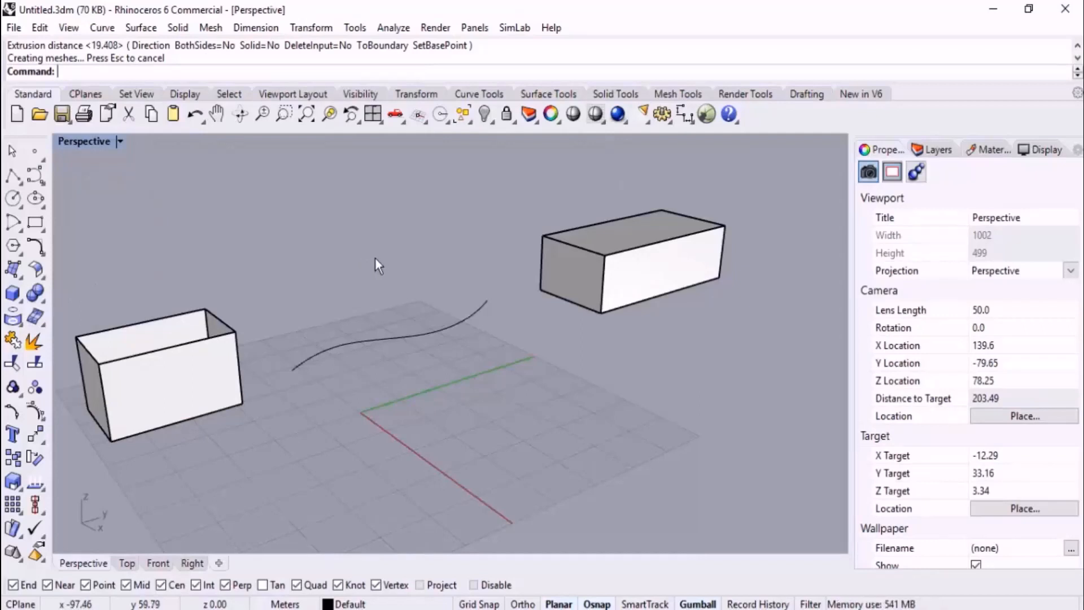
# Draw a large rectangle on the grid in front of the curve and a smaller rectangle inside it.
pyautogui.scroll(-10, 406, 330)
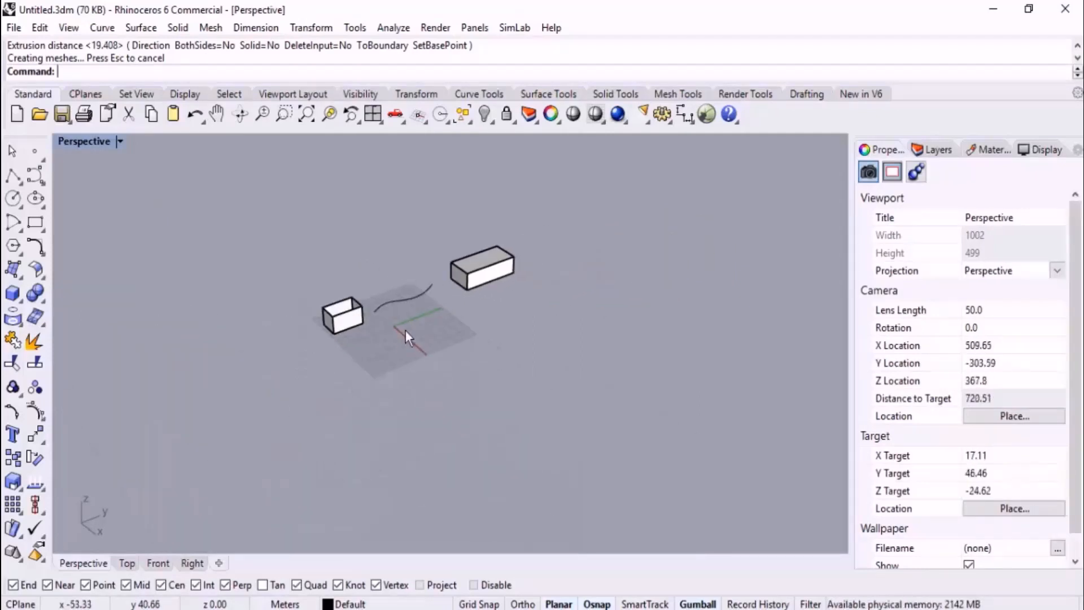
pyautogui.scroll(5, 410, 330)
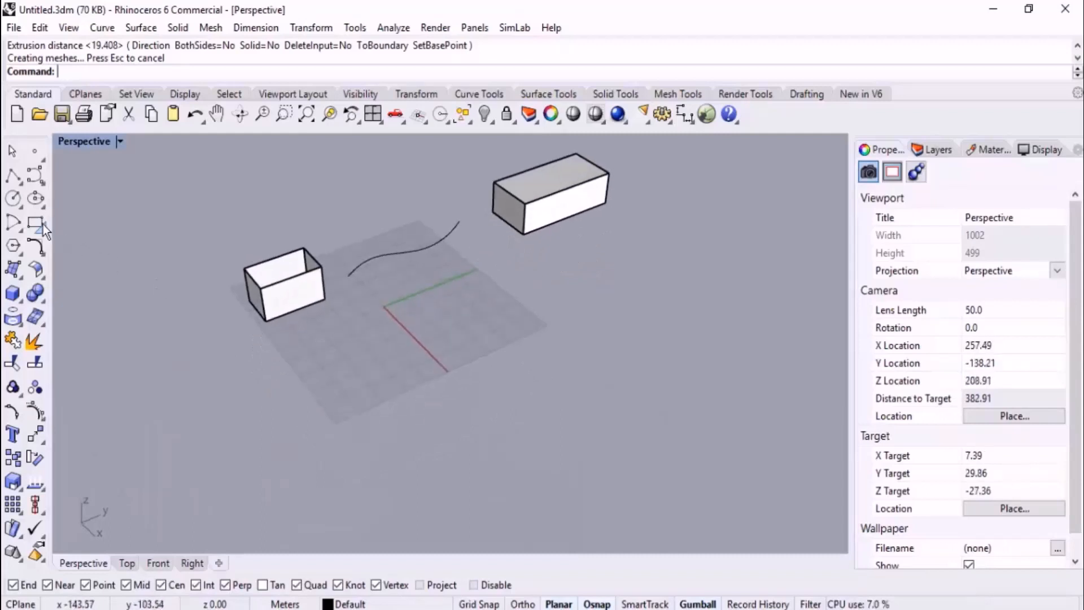
pyautogui.click(35, 222)
pyautogui.click(404, 315)
pyautogui.click(351, 397)
pyautogui.scroll(6, 423, 338)
pyautogui.rightClick(406, 333)
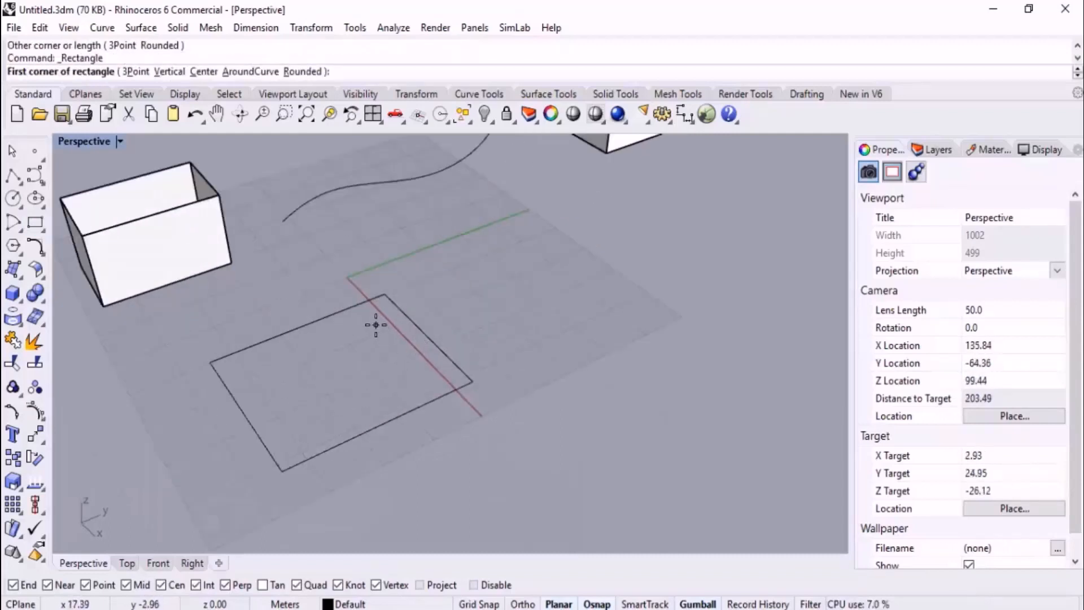
pyautogui.click(373, 326)
pyautogui.click(301, 430)
# Extrude the two nested rectangles upward together with Solid set to Yes to form a hollow block.
pyautogui.moveTo(303, 435); pyautogui.dragTo(449, 418, button='right')
pyautogui.moveTo(453, 406); pyautogui.dragTo(371, 338)
pyautogui.scroll(-4, 408, 413)
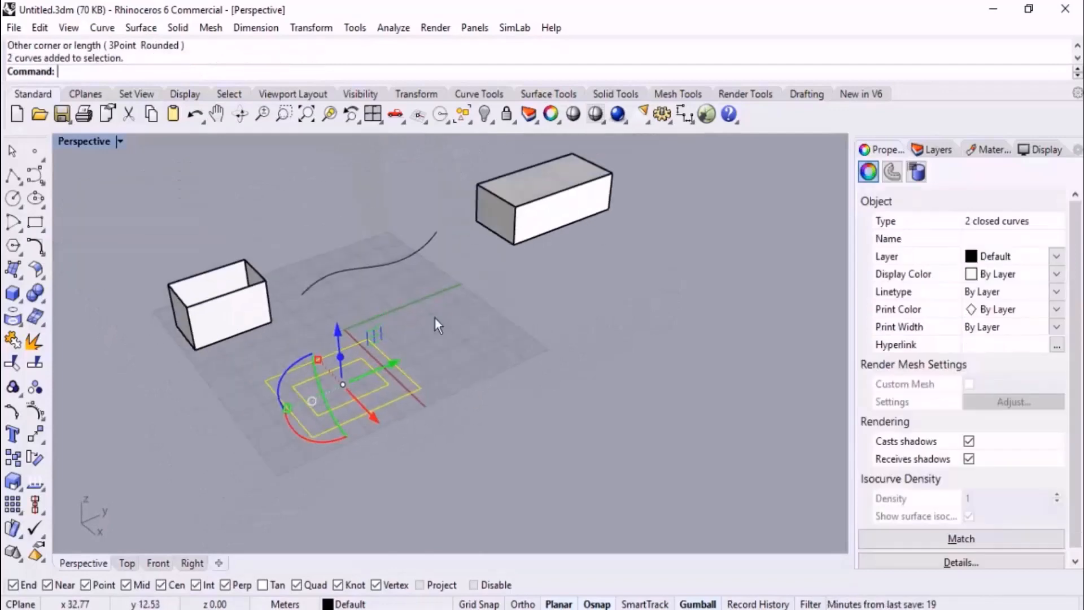
pyautogui.rightClick(368, 76)
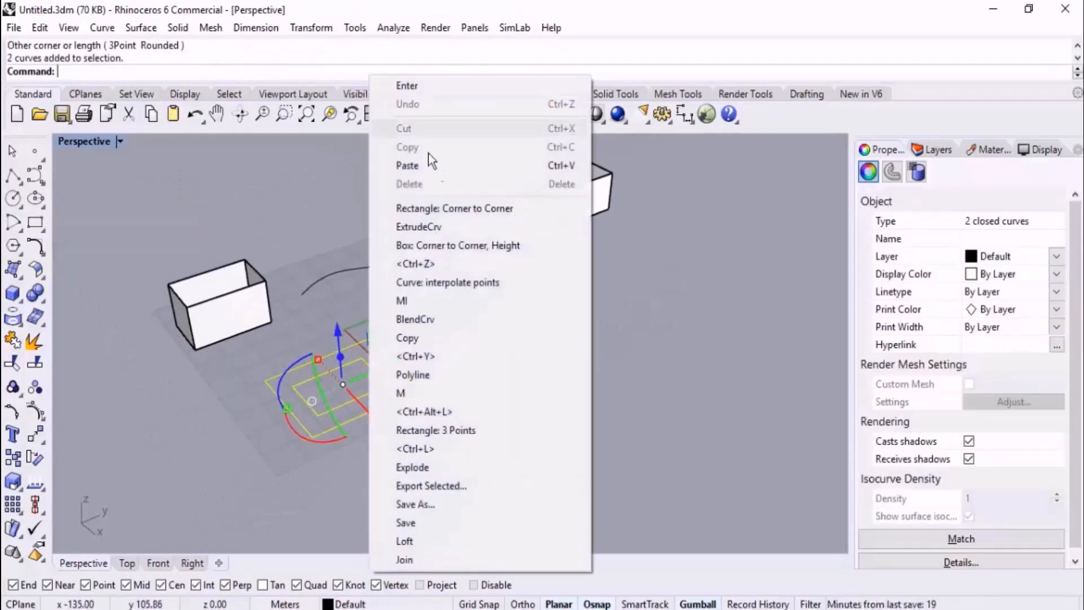
pyautogui.click(445, 227)
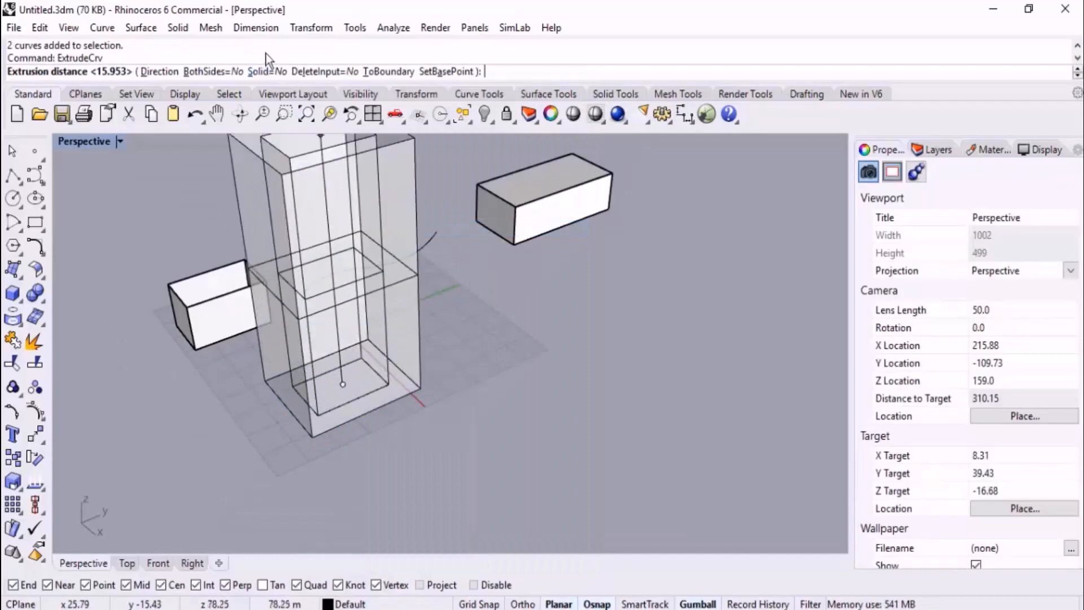
pyautogui.click(265, 72)
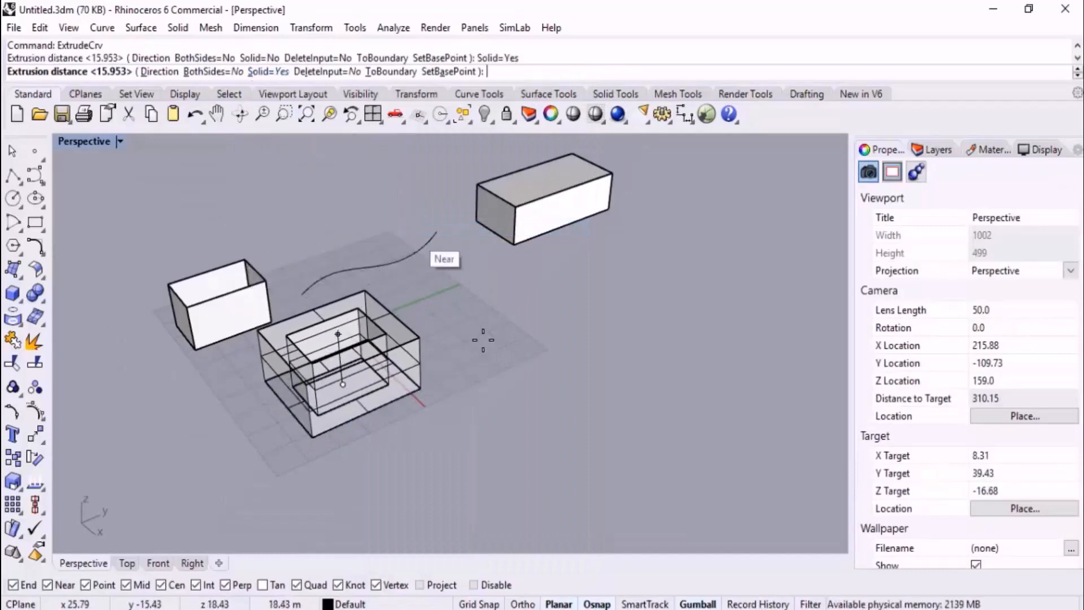
pyautogui.click(506, 335)
pyautogui.moveTo(466, 363); pyautogui.dragTo(455, 384, button='right')
pyautogui.click(455, 384)
# Undo the last deletion.
pyautogui.scroll(4, 430, 351)
pyautogui.moveTo(428, 346)
pyautogui.mouseDown(button='right')
pyautogui.moveTo(418, 424)
pyautogui.moveTo(425, 363)
pyautogui.mouseUp(button='right')
pyautogui.scroll(-10, 437, 435)
pyautogui.moveTo(444, 437); pyautogui.dragTo(495, 319, button='right')
pyautogui.scroll(4, 535, 348)
pyautogui.hotkey('ctrl', 'z')
pyautogui.moveTo(556, 354); pyautogui.dragTo(486, 485, button='right')
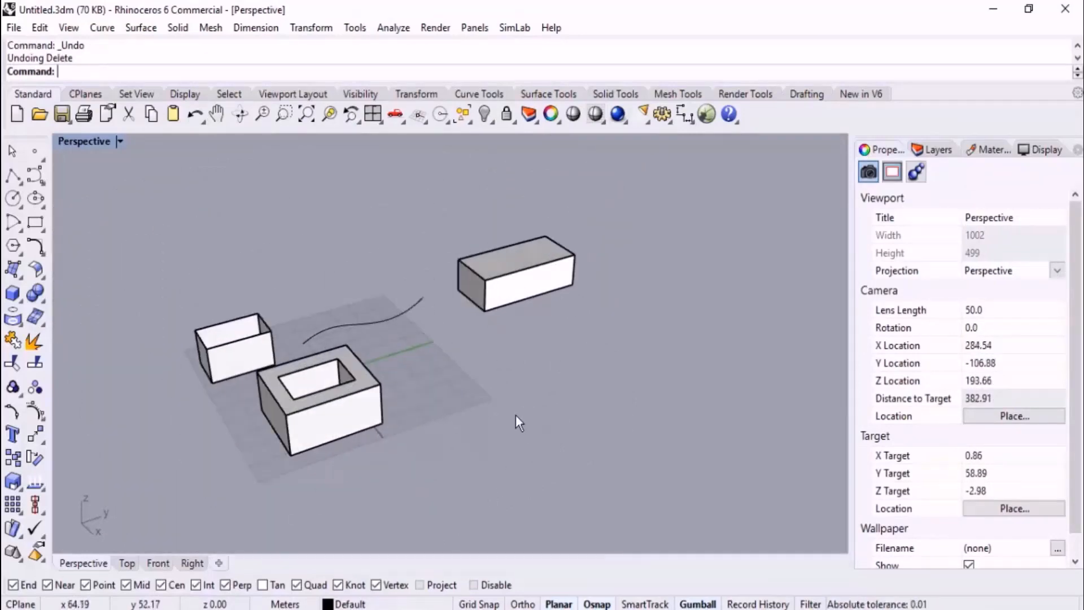
pyautogui.scroll(2, 540, 305)
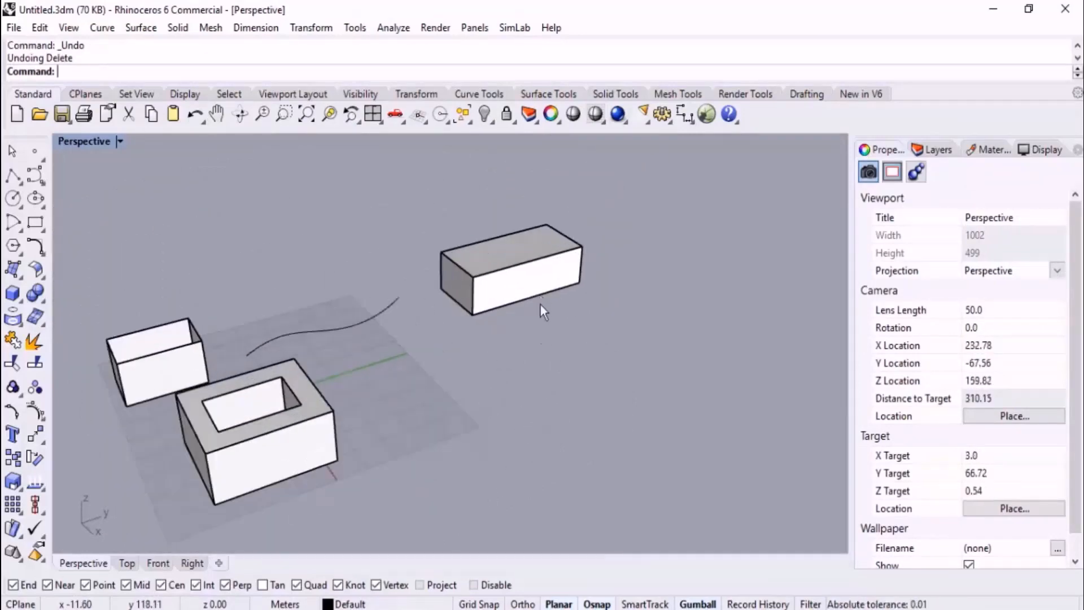
# Delete the hollow block and the open rectangular extrusion, keeping their source curves.
pyautogui.click(507, 280)
pyautogui.scroll(-5, 524, 390)
pyautogui.moveTo(490, 435); pyautogui.dragTo(503, 390, button='right')
pyautogui.scroll(4, 484, 412)
pyautogui.click(483, 411)
pyautogui.click(429, 411)
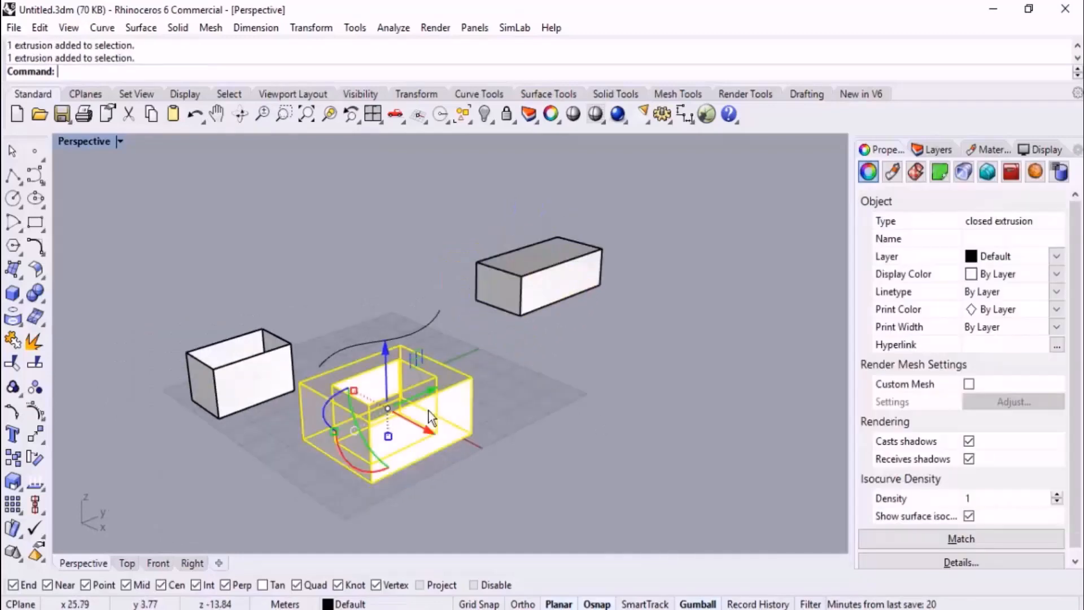
pyautogui.press('Delete')
pyautogui.click(280, 372)
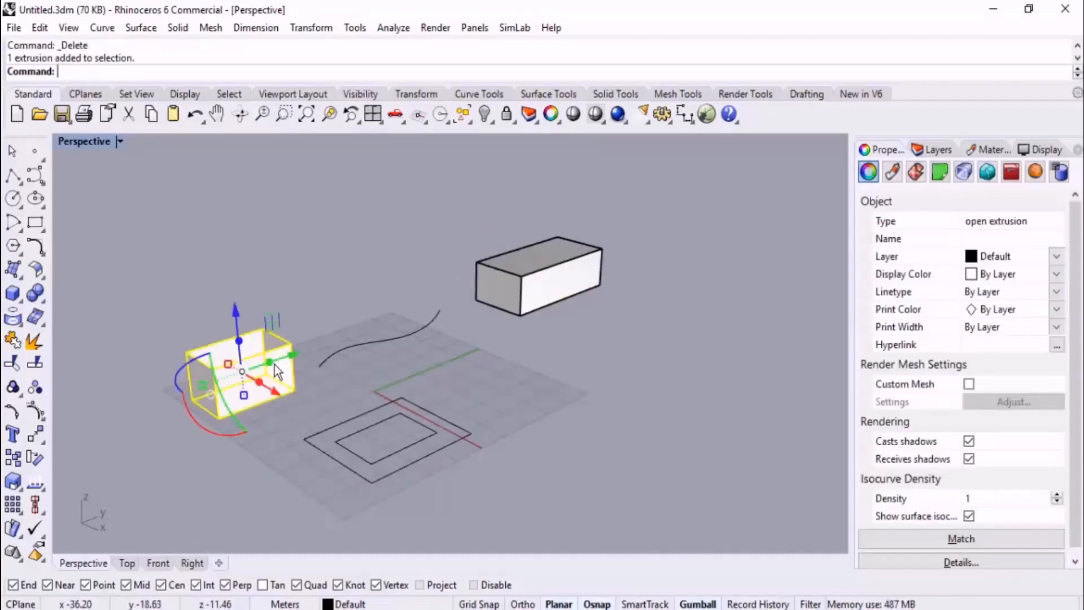
pyautogui.press('Delete')
# Extrude the small rectangle as a solid along a slanted custom Direction, set in the Front view from the rectangle's corner.
pyautogui.scroll(2, 245, 405)
pyautogui.click(239, 406)
pyautogui.middleClick(276, 287)
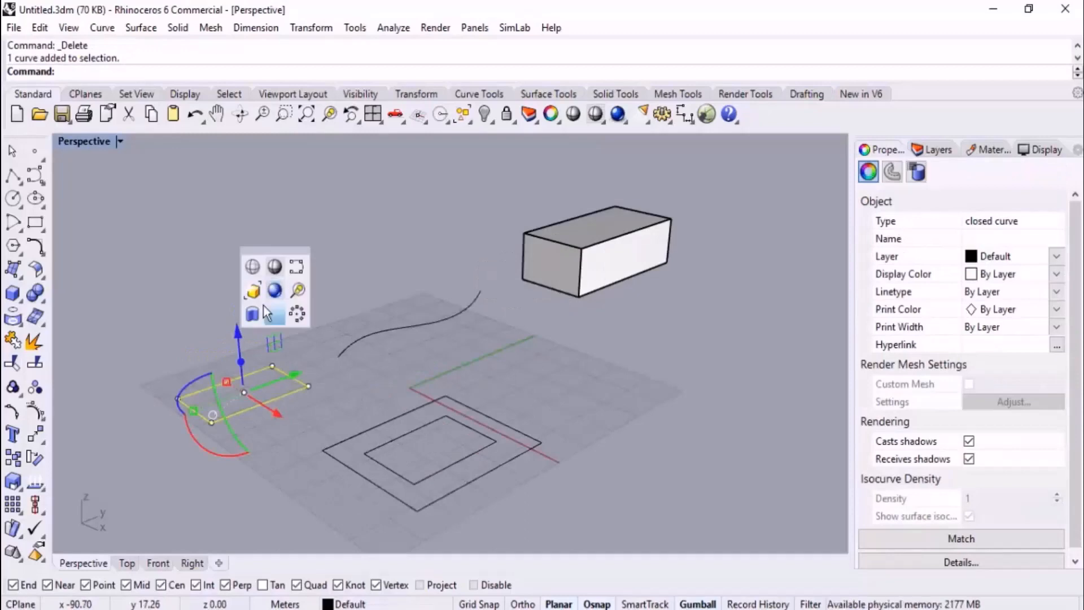
pyautogui.click(265, 309)
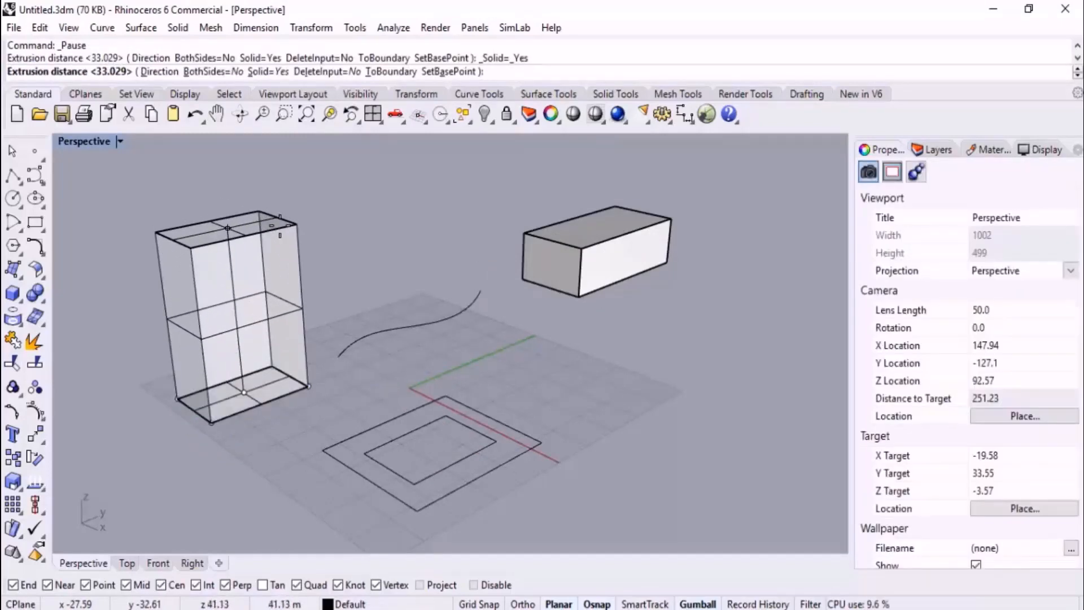
pyautogui.click(159, 72)
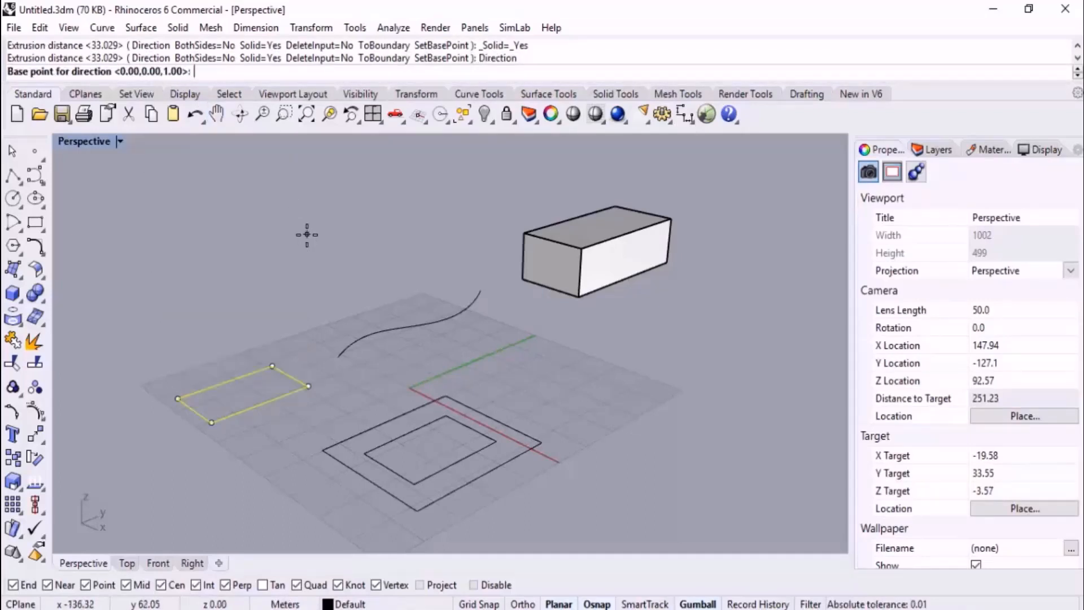
pyautogui.click(158, 563)
pyautogui.scroll(2, 265, 444)
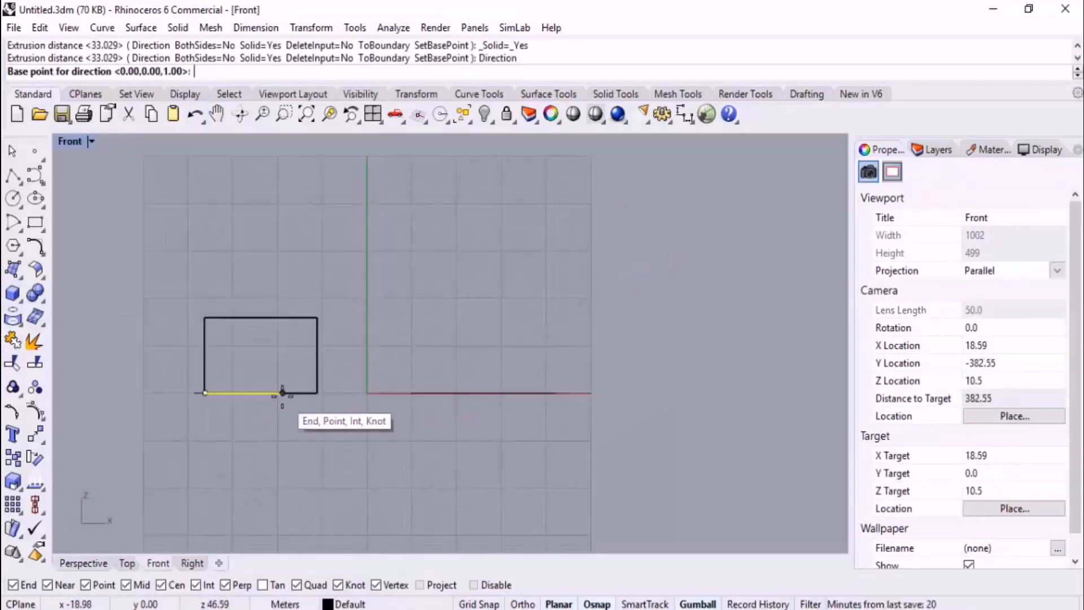
pyautogui.click(283, 393)
pyautogui.click(406, 274)
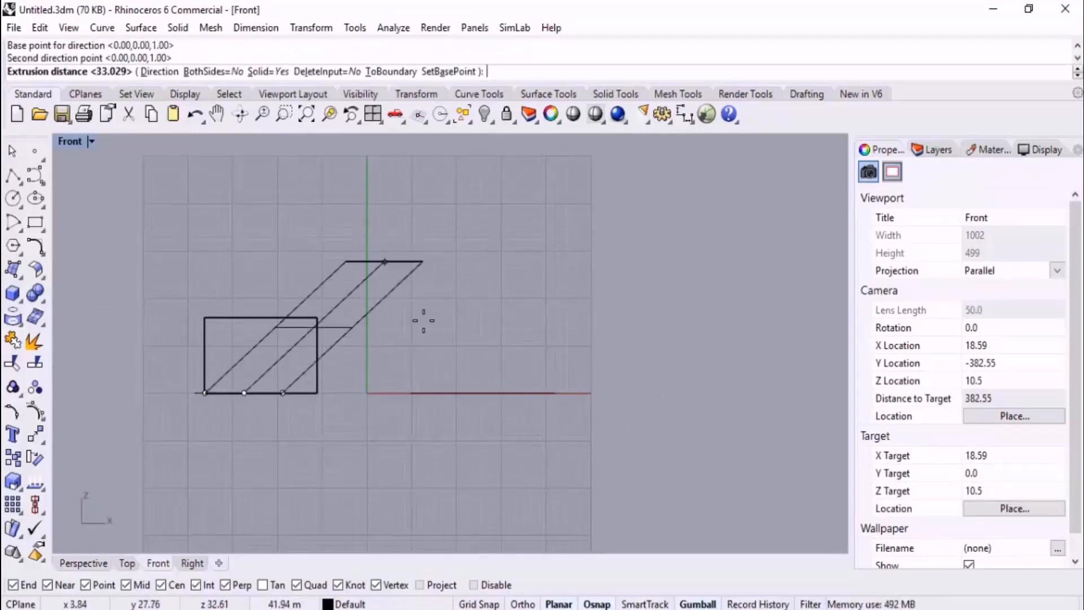
pyautogui.click(488, 299)
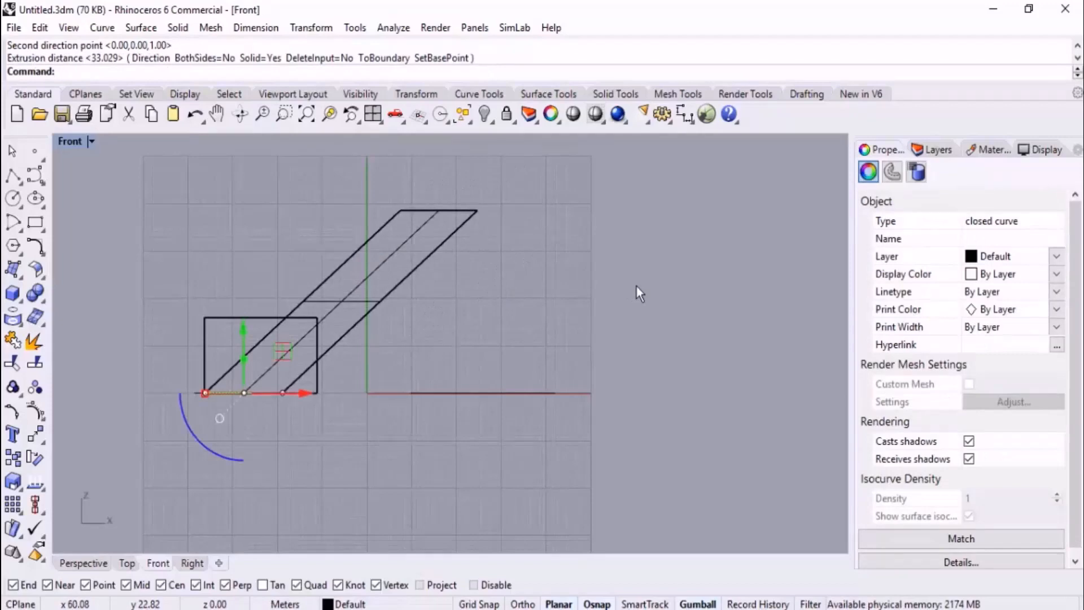
pyautogui.press('Escape')
# Delete the slanted solid in the Perspective view, followed by the remaining block and all curves.
pyautogui.click(100, 562)
pyautogui.moveTo(283, 409); pyautogui.dragTo(429, 391, button='right')
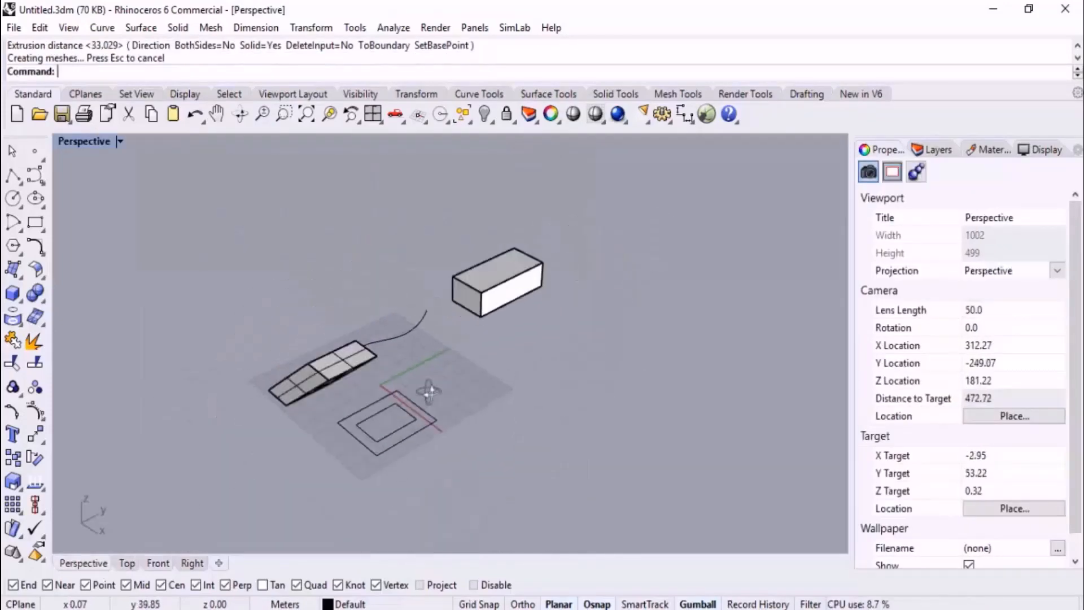
pyautogui.scroll(4, 346, 413)
pyautogui.click(326, 355)
pyautogui.press('Delete')
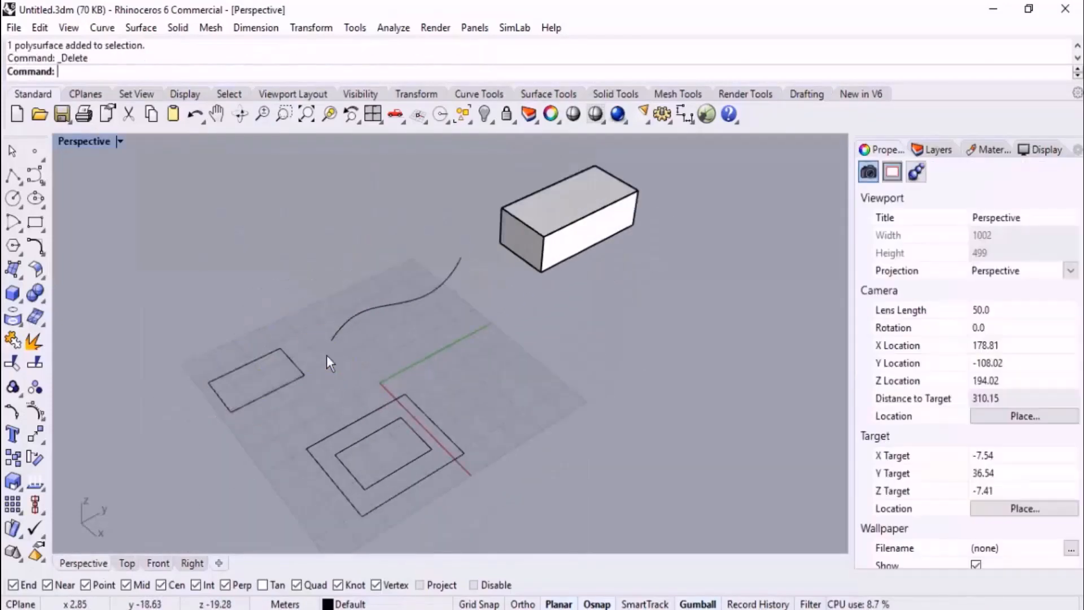
pyautogui.scroll(-5, 331, 356)
pyautogui.moveTo(571, 214); pyautogui.dragTo(174, 487)
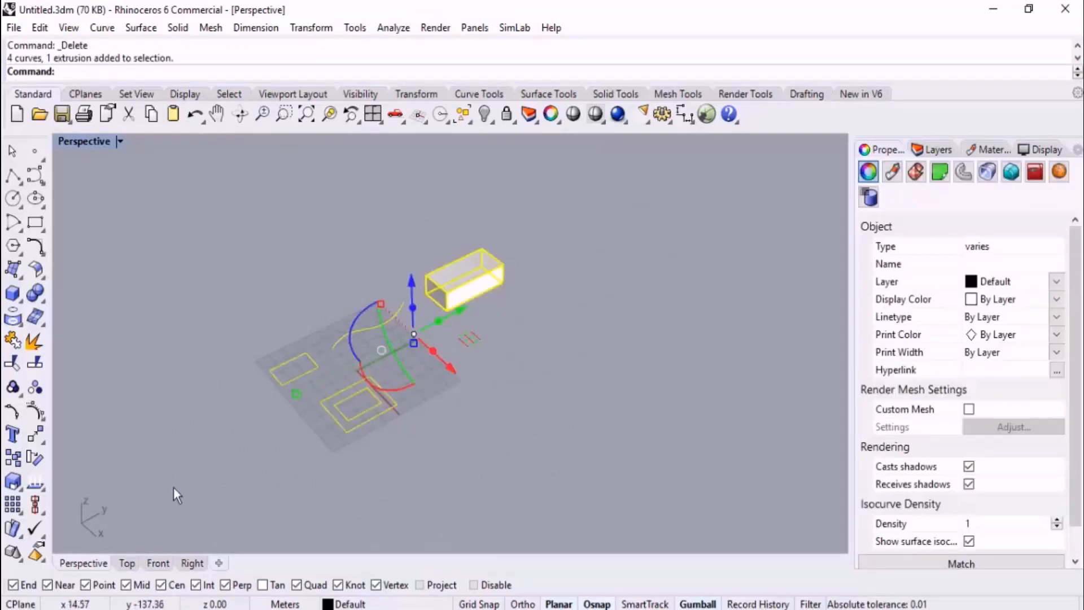
pyautogui.press('Delete')
# Draw a semicircular arc opening downward in the Front view, above the horizontal axis.
pyautogui.click(158, 563)
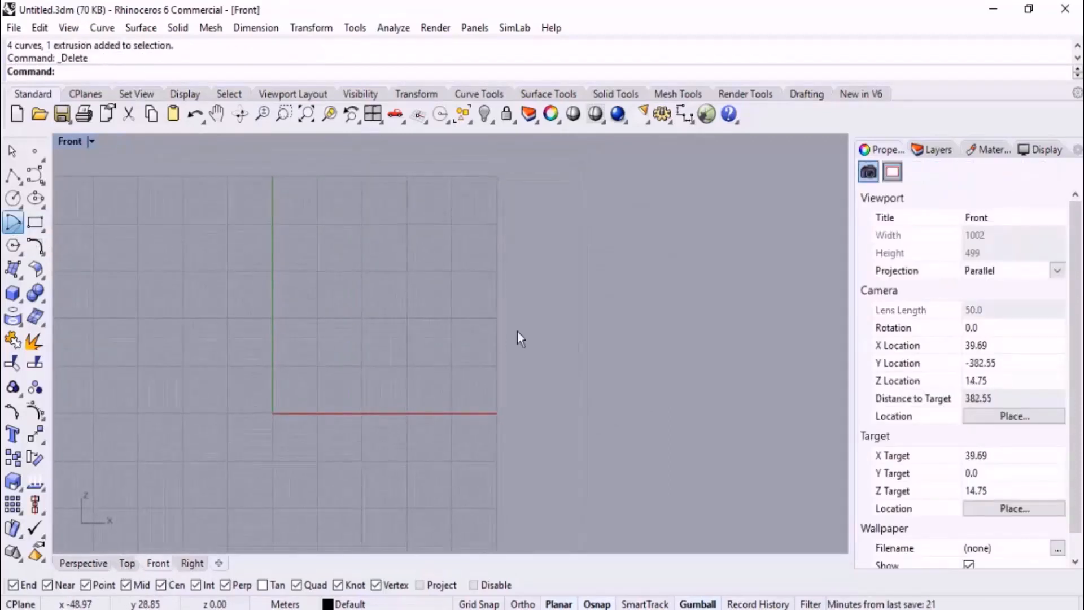
pyautogui.click(452, 319)
pyautogui.click(345, 319)
pyautogui.click(552, 303)
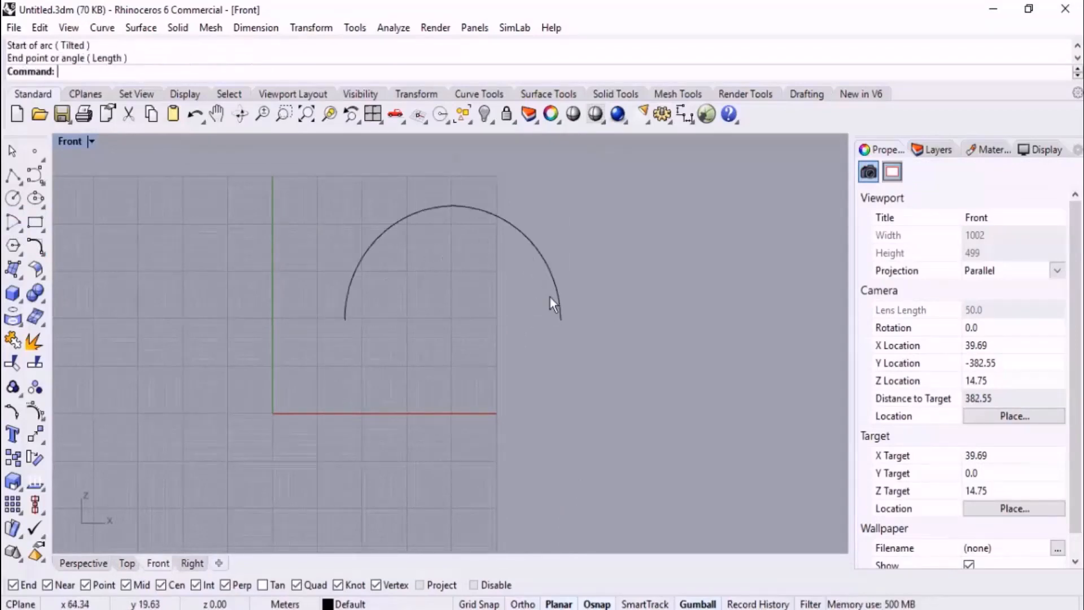
# Try to extrude the arc upward within its own plane using a near-vertical Direction set beside it, with Solid set to Yes.
pyautogui.moveTo(648, 275); pyautogui.dragTo(525, 391, button='right')
pyautogui.click(420, 369)
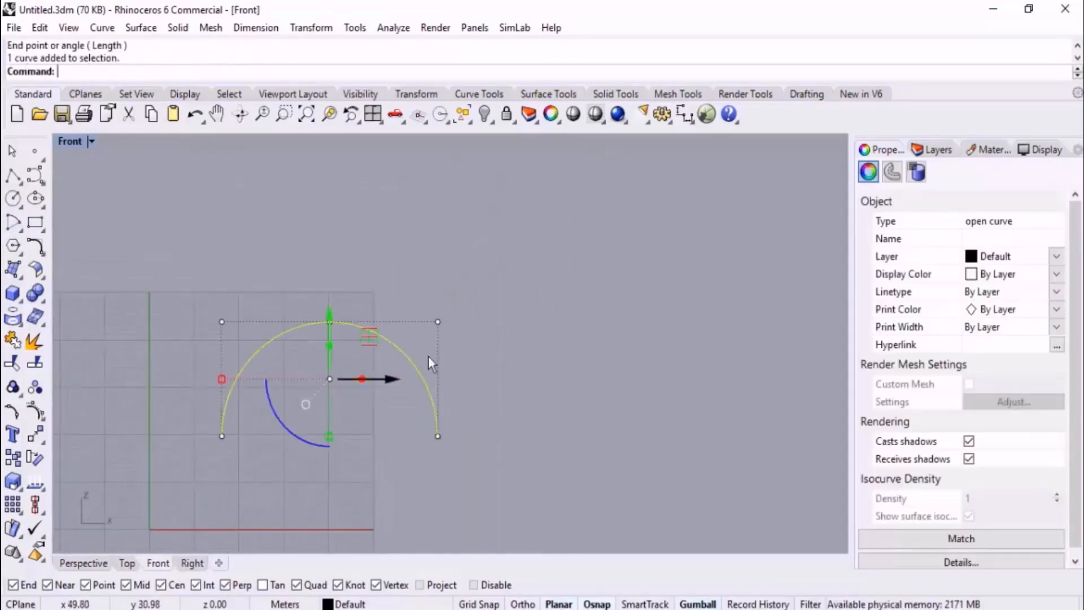
pyautogui.middleClick(552, 304)
pyautogui.click(531, 329)
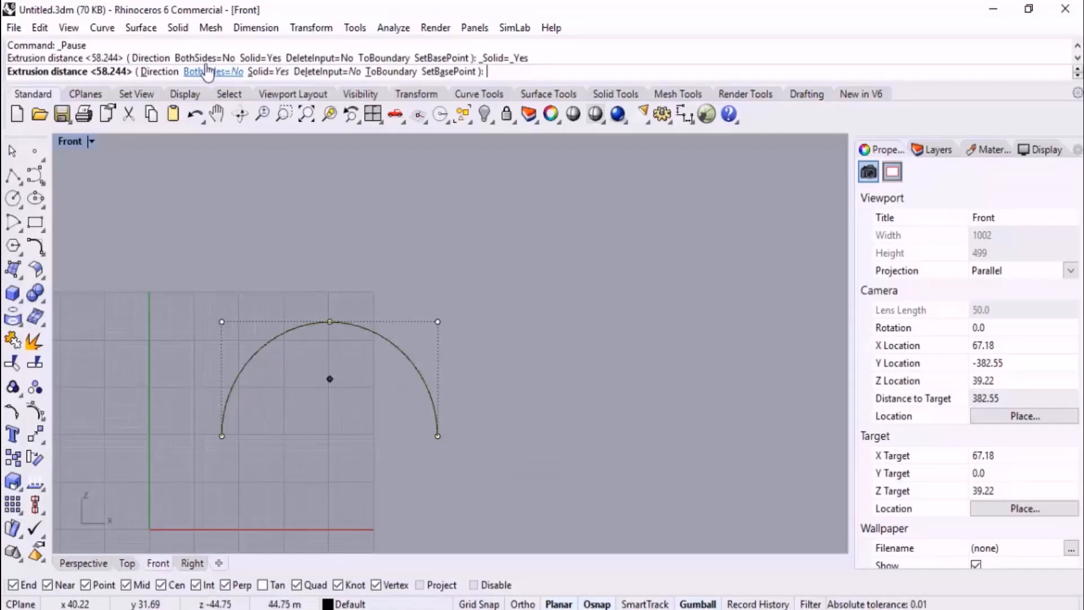
pyautogui.click(153, 72)
pyautogui.click(512, 385)
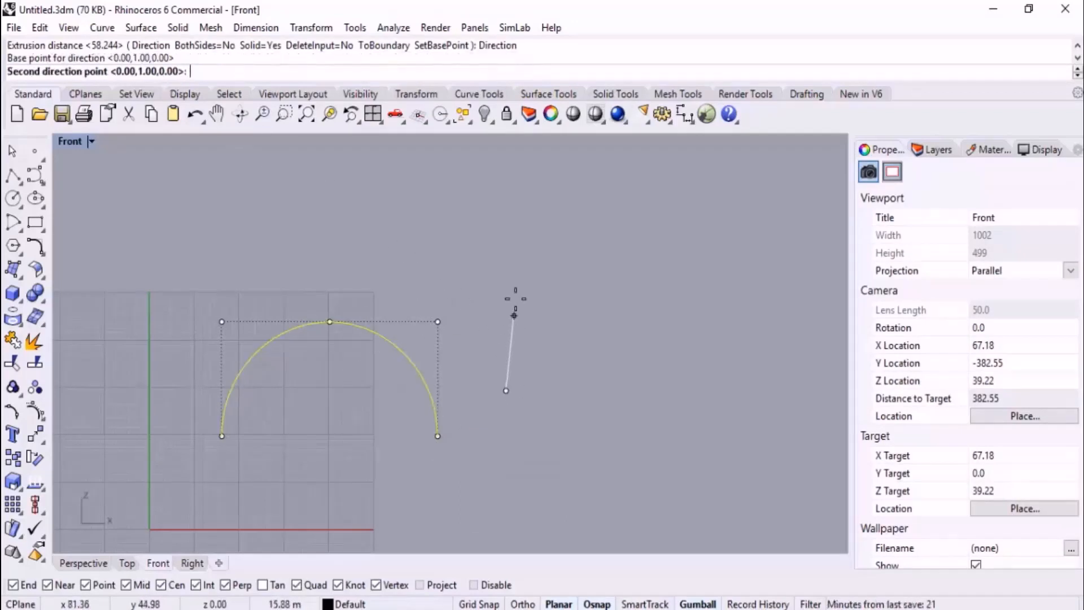
pyautogui.click(512, 209)
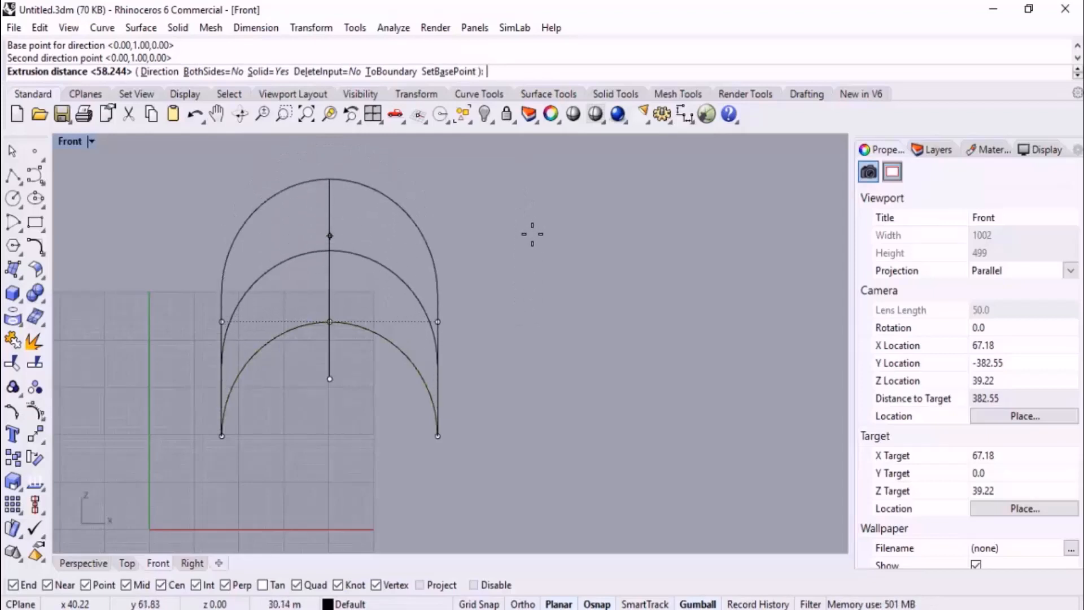
pyautogui.click(530, 262)
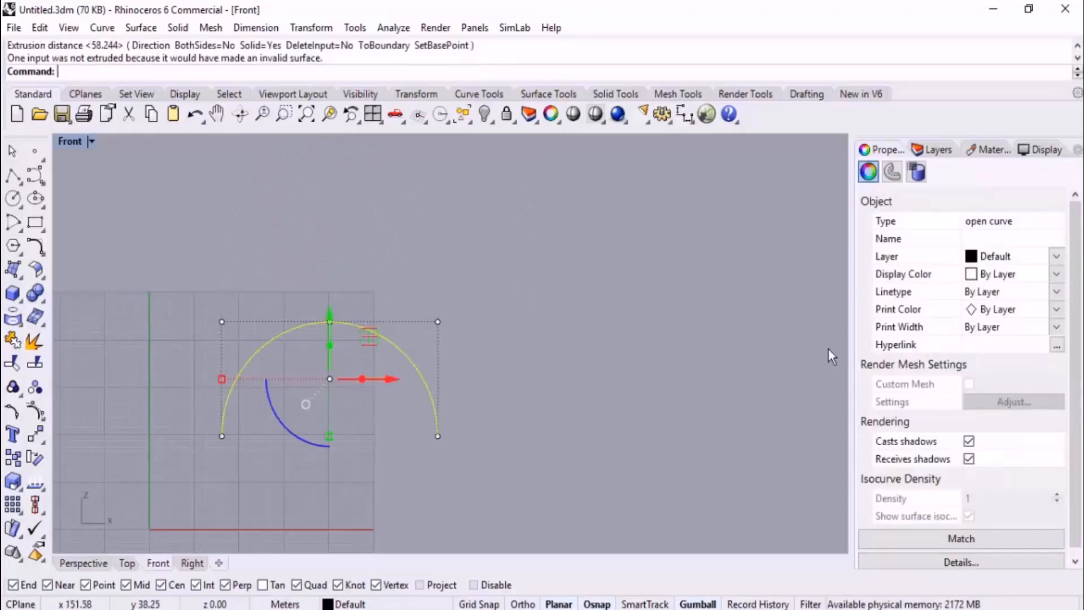
# Try again to extrude the arc upward within its plane, using a vertical Direction set from the arc's endpoint.
pyautogui.click(613, 368)
pyautogui.moveTo(483, 324); pyautogui.dragTo(338, 438)
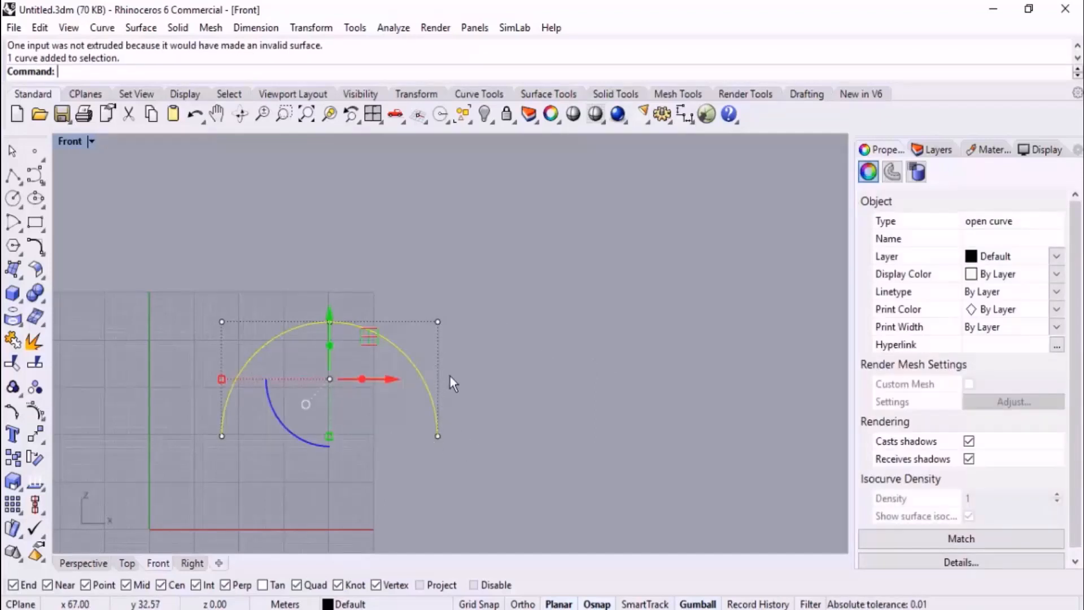
pyautogui.middleClick(494, 308)
pyautogui.click(472, 334)
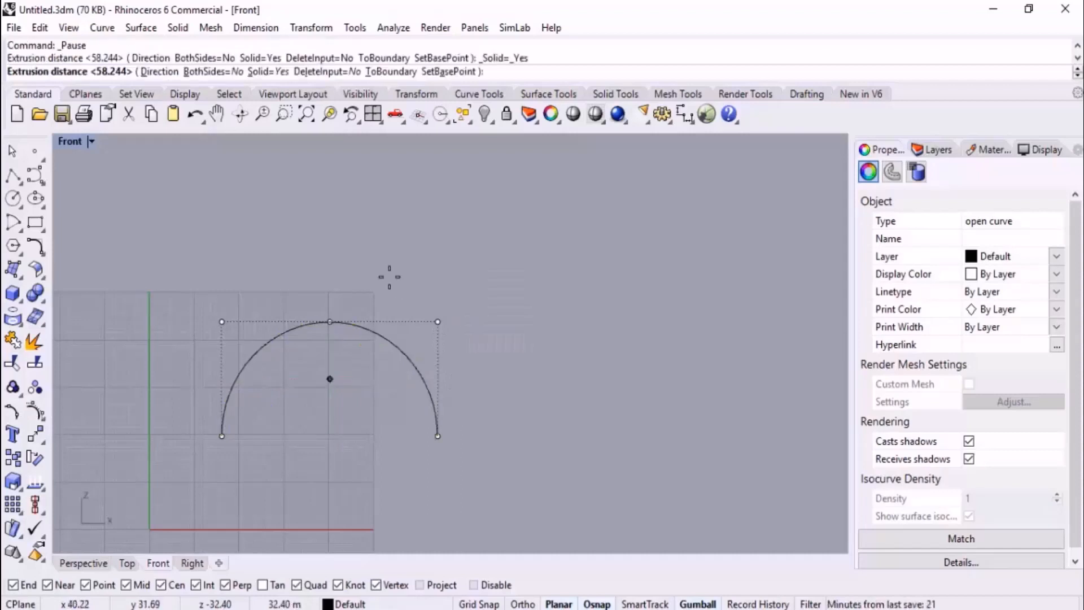
pyautogui.click(161, 73)
pyautogui.click(439, 425)
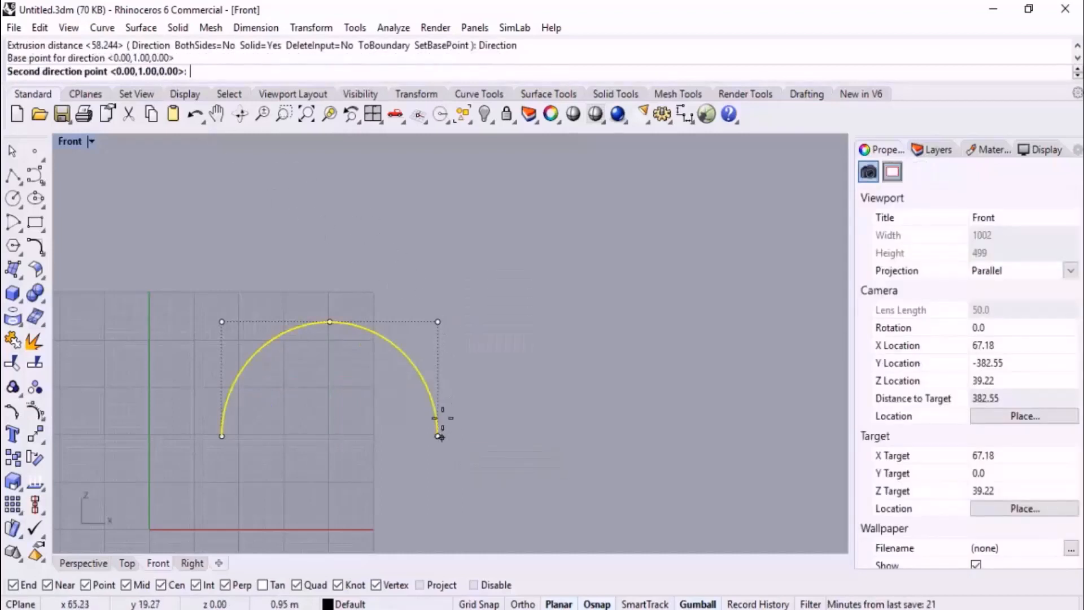
pyautogui.click(438, 232)
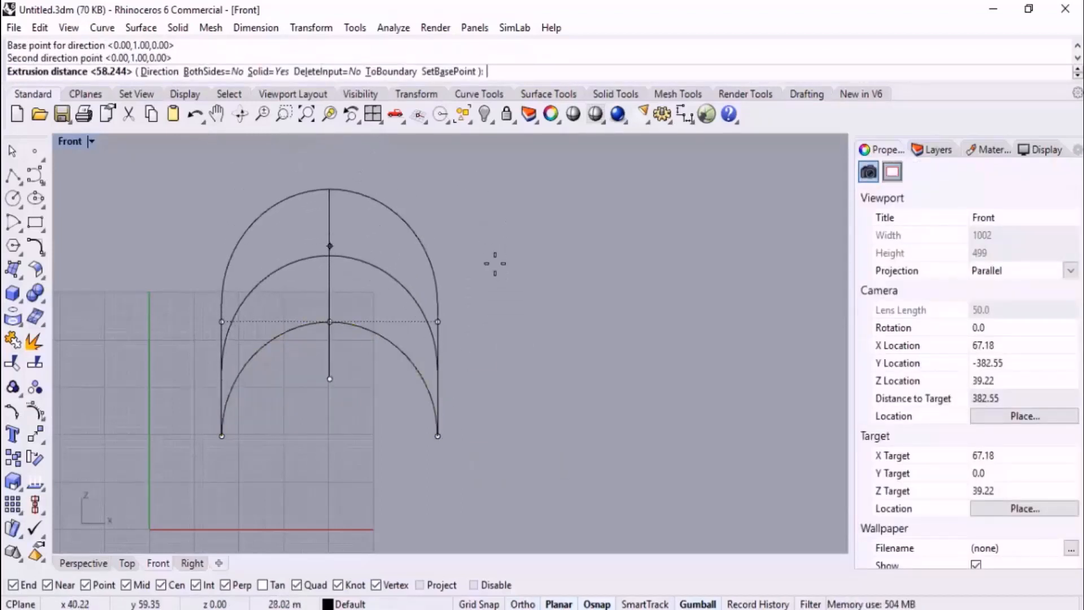
pyautogui.click(551, 287)
pyautogui.click(552, 311)
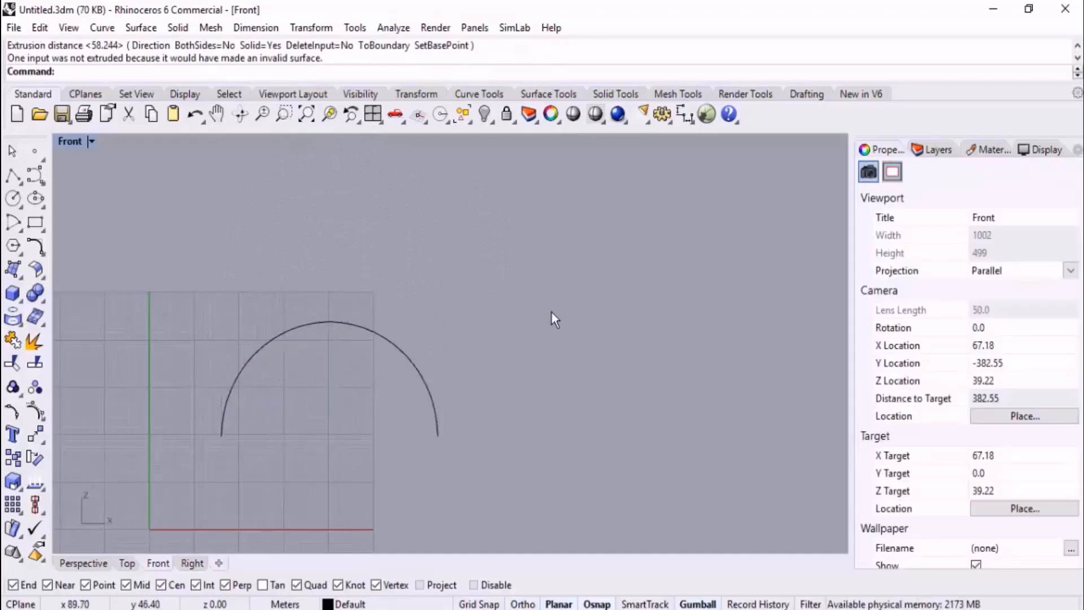
# Extrude the arc upward within the Front plane using the gumball.
pyautogui.moveTo(429, 307); pyautogui.dragTo(340, 404)
pyautogui.moveTo(421, 450); pyautogui.dragTo(491, 448, button='right')
pyautogui.scroll(2, 395, 382)
pyautogui.scroll(-3, 419, 470)
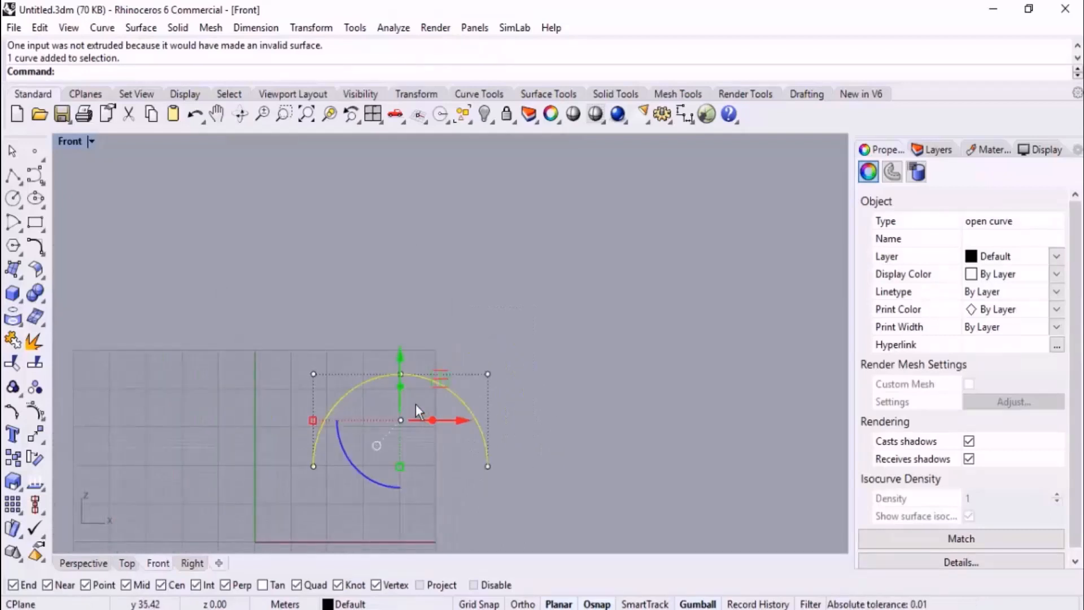
pyautogui.moveTo(400, 387); pyautogui.dragTo(404, 291)
pyautogui.click(582, 332)
# Set the Front view's display mode to Ghosted and switch to the Perspective view to inspect the extruded arc.
pyautogui.middleClick(575, 344)
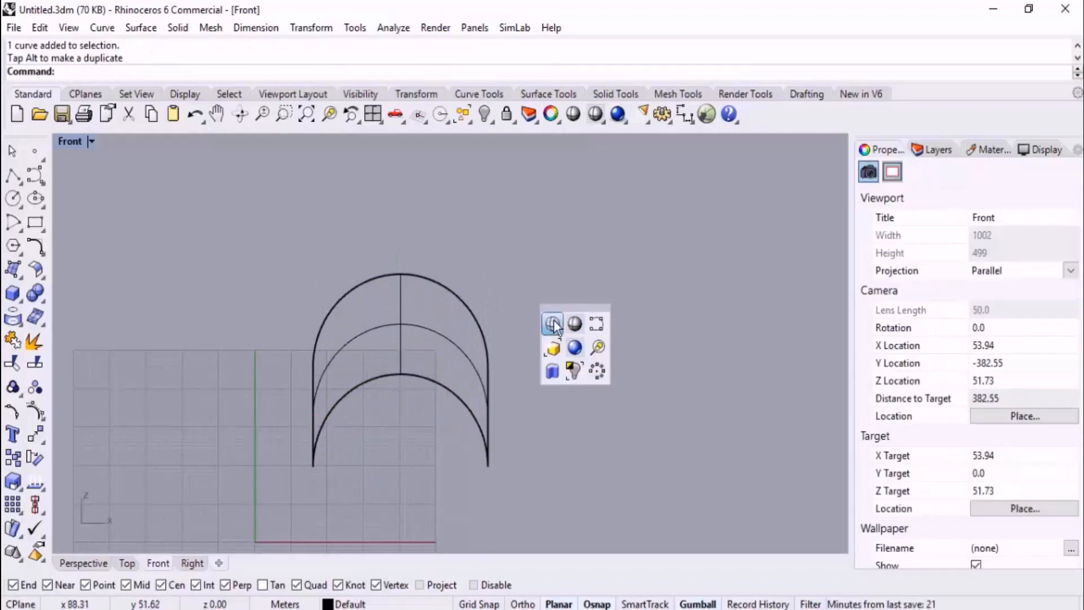
pyautogui.click(568, 321)
pyautogui.middleClick(572, 320)
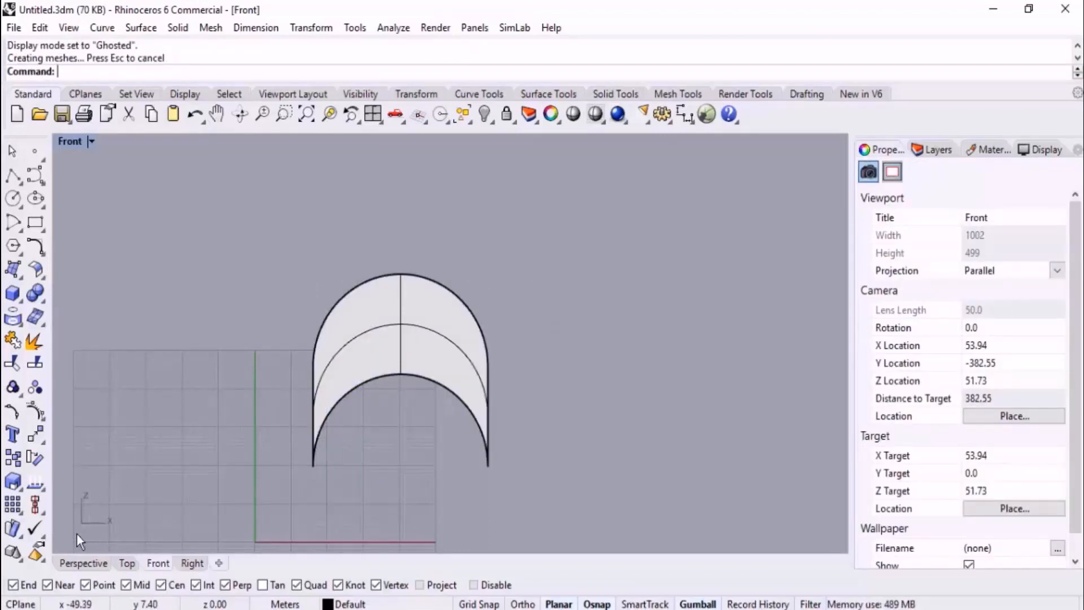
pyautogui.click(85, 563)
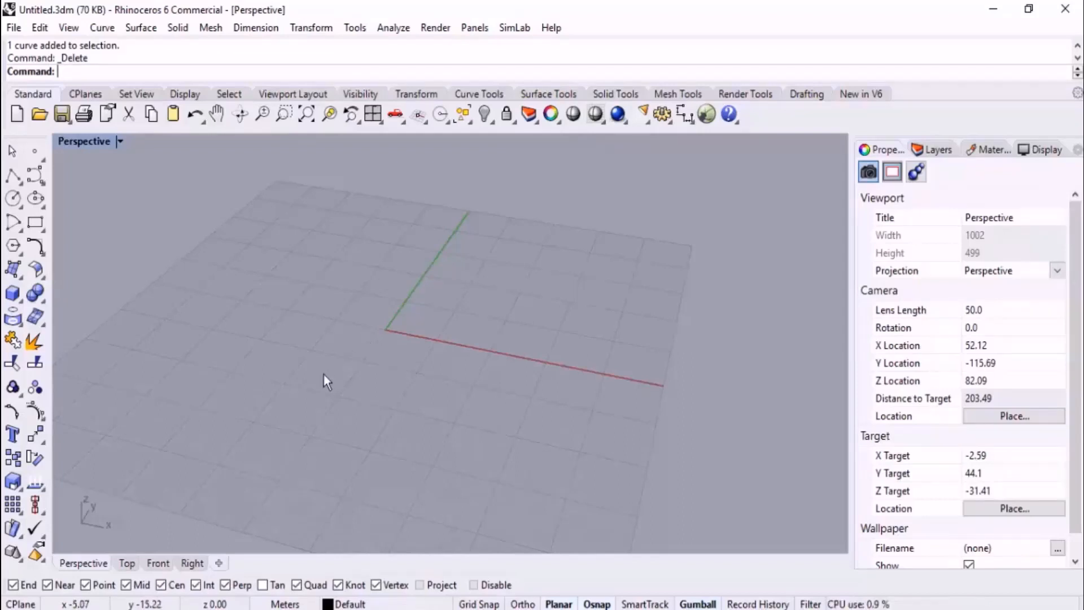
# Draw a small square near the origin in the Top view, inside the quadrant between the positive axes.
pyautogui.click(127, 562)
pyautogui.scroll(-8, 308, 385)
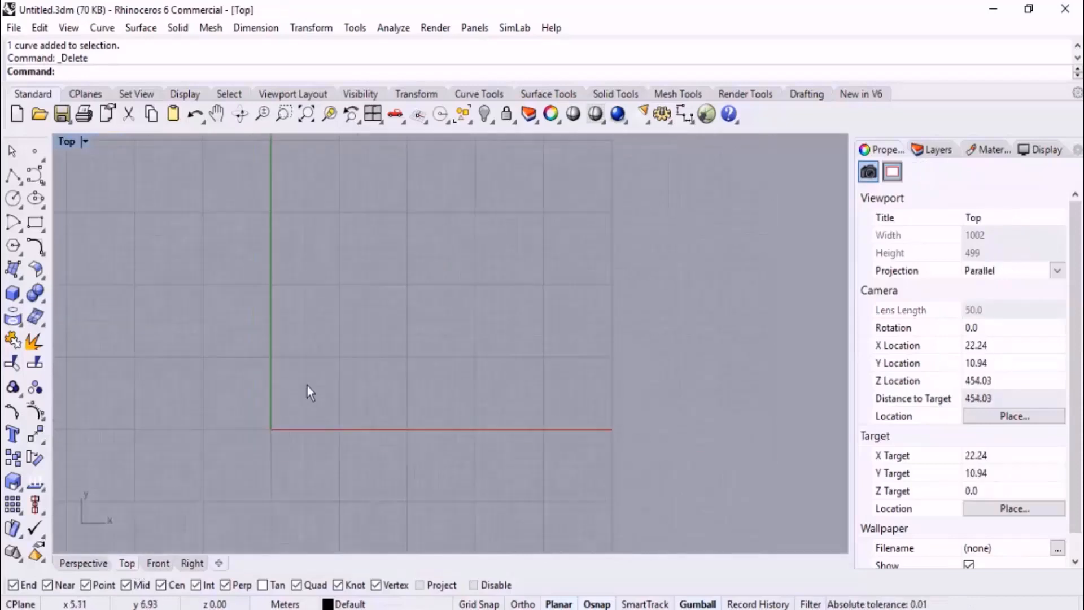
pyautogui.scroll(8, 299, 383)
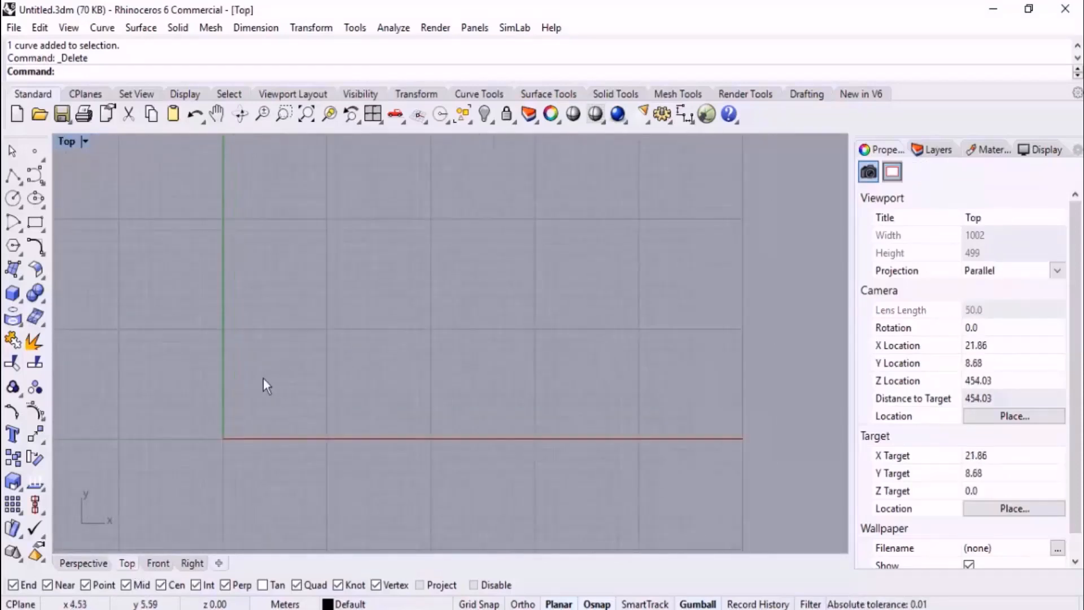
pyautogui.scroll(2, 261, 376)
pyautogui.scroll(3, 185, 264)
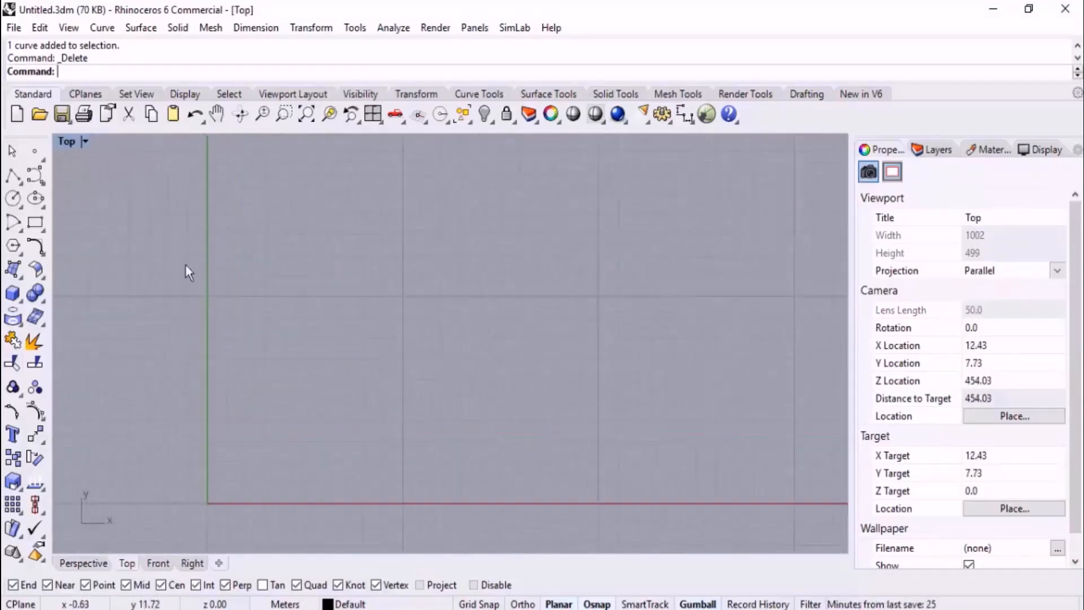
pyautogui.click(35, 222)
pyautogui.click(274, 334)
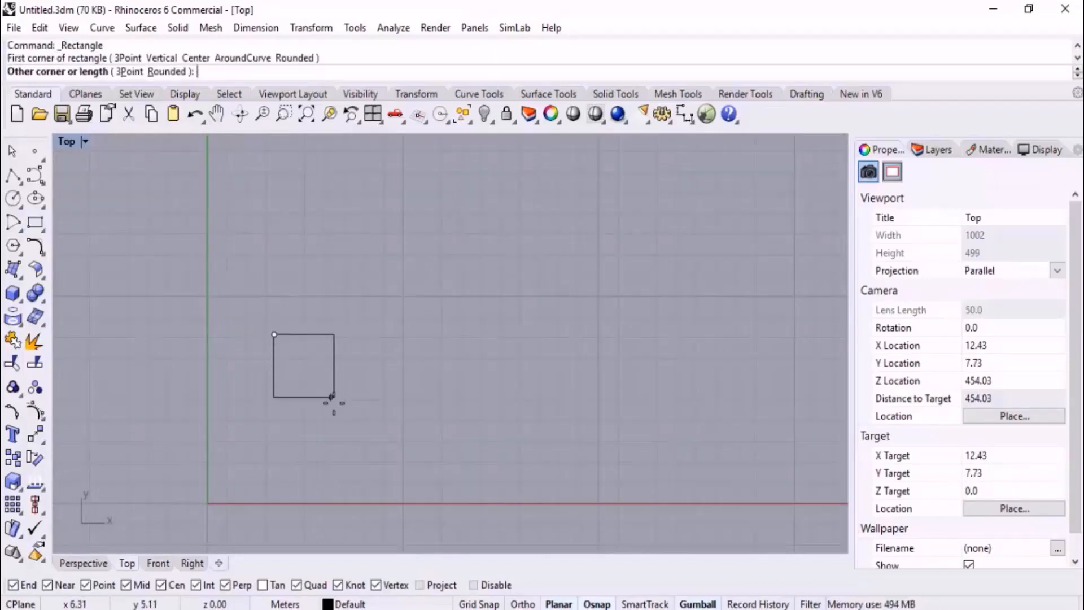
pyautogui.click(333, 397)
# Finish the small square in the Top view and set up a linear array of it with 20 items.
pyautogui.click(333, 378)
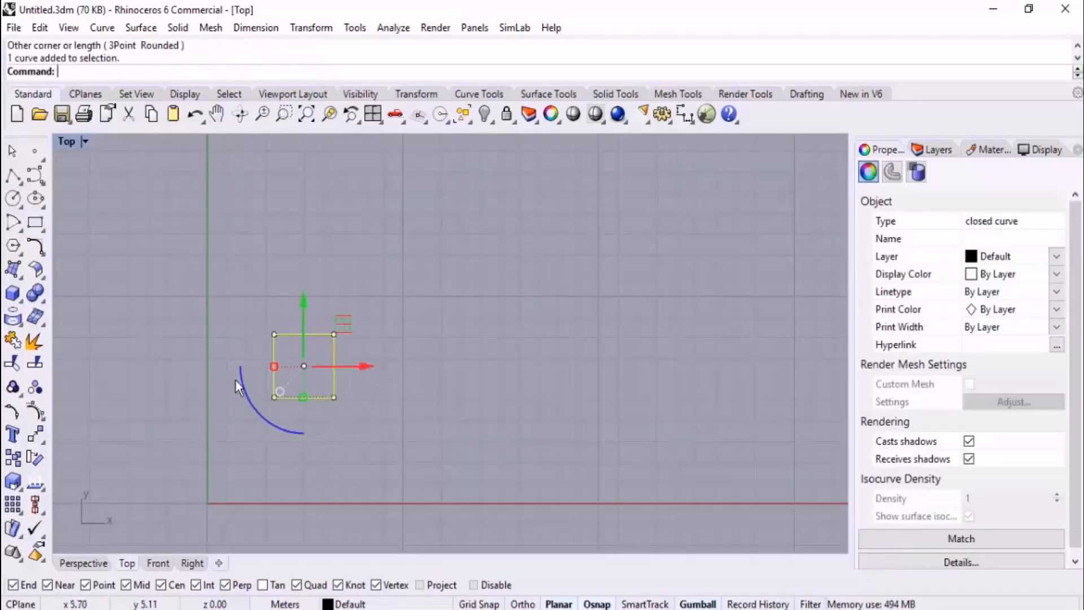
pyautogui.scroll(-8, 141, 332)
pyautogui.scroll(2, 361, 342)
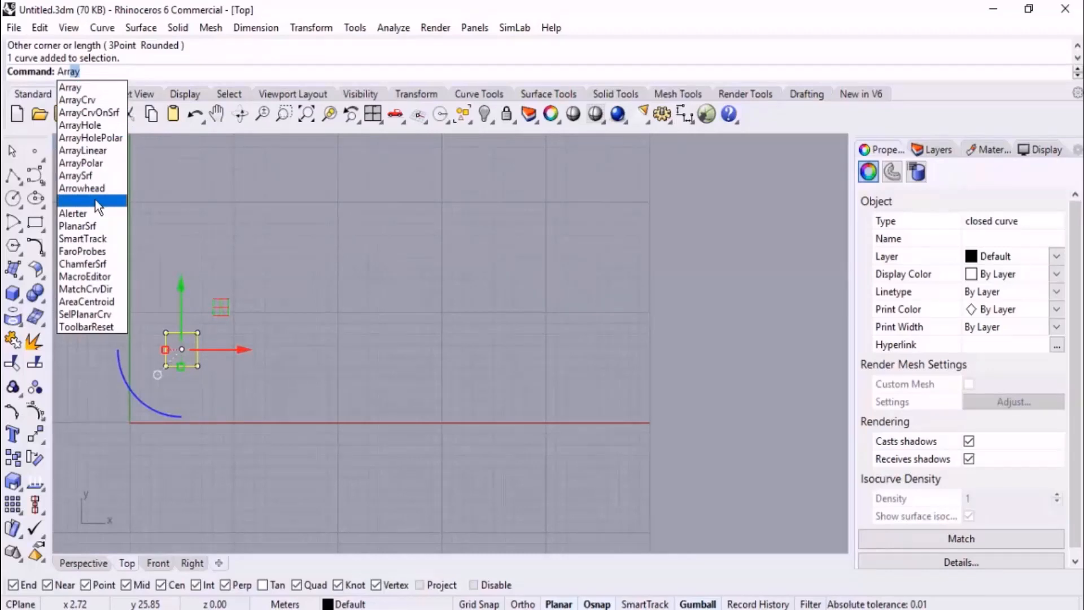
pyautogui.click(113, 150)
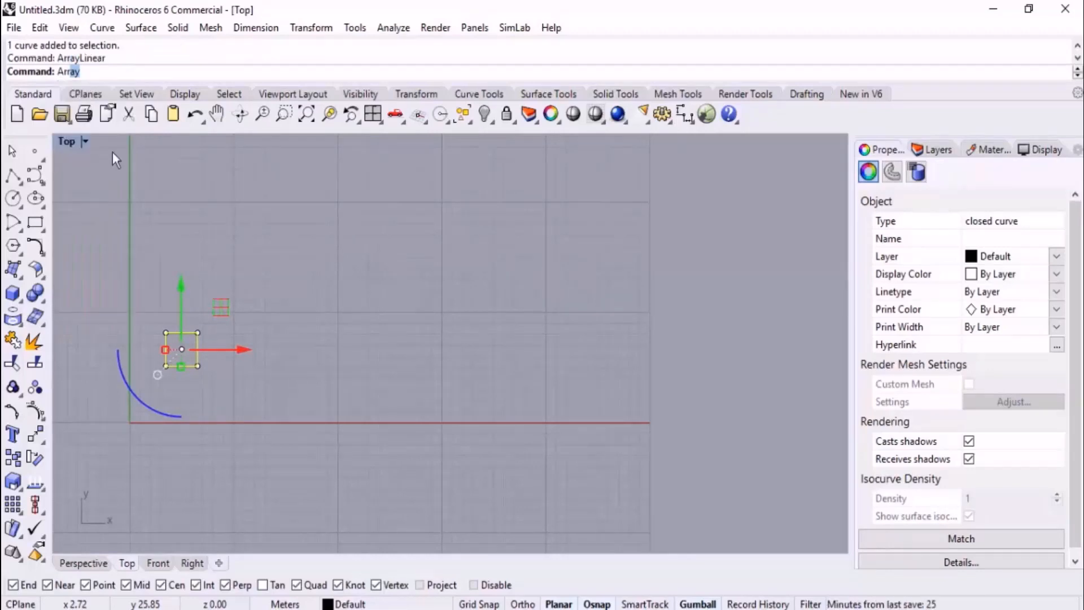
pyautogui.scroll(4, 173, 356)
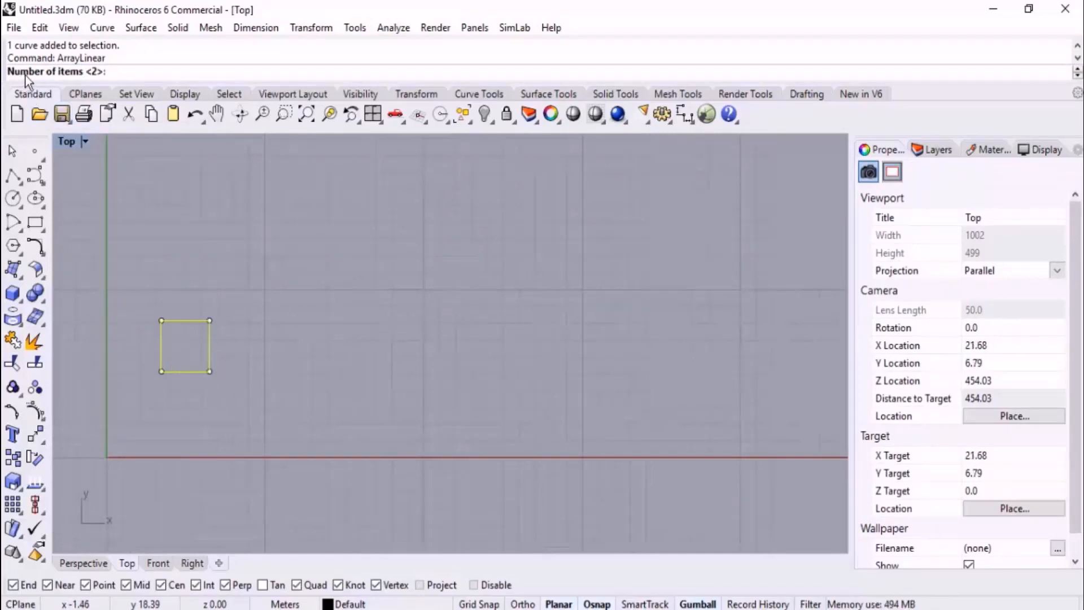
pyautogui.write('20')
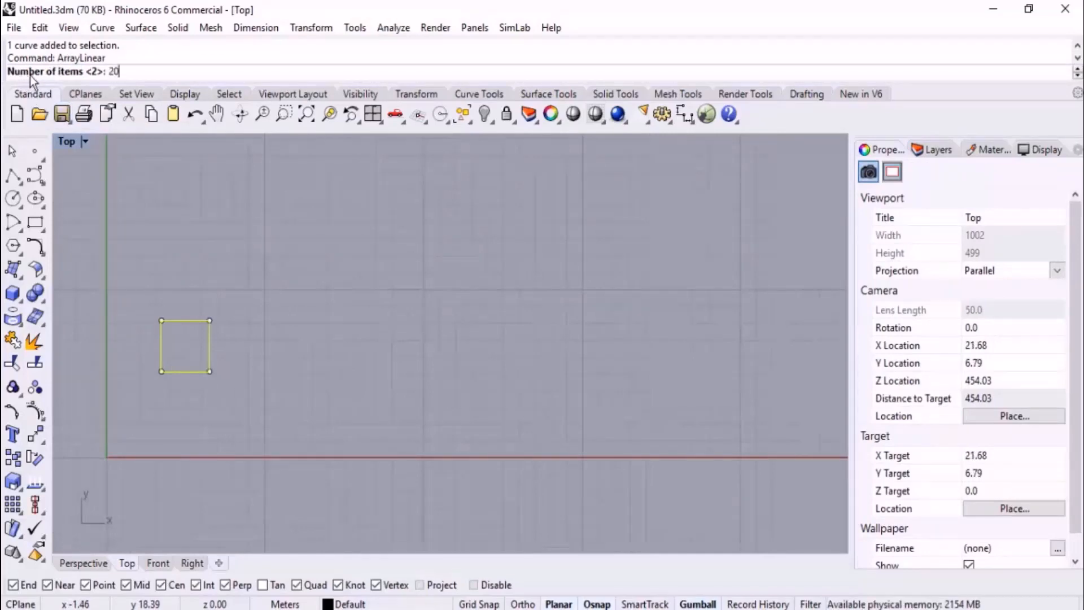
pyautogui.press('Return')
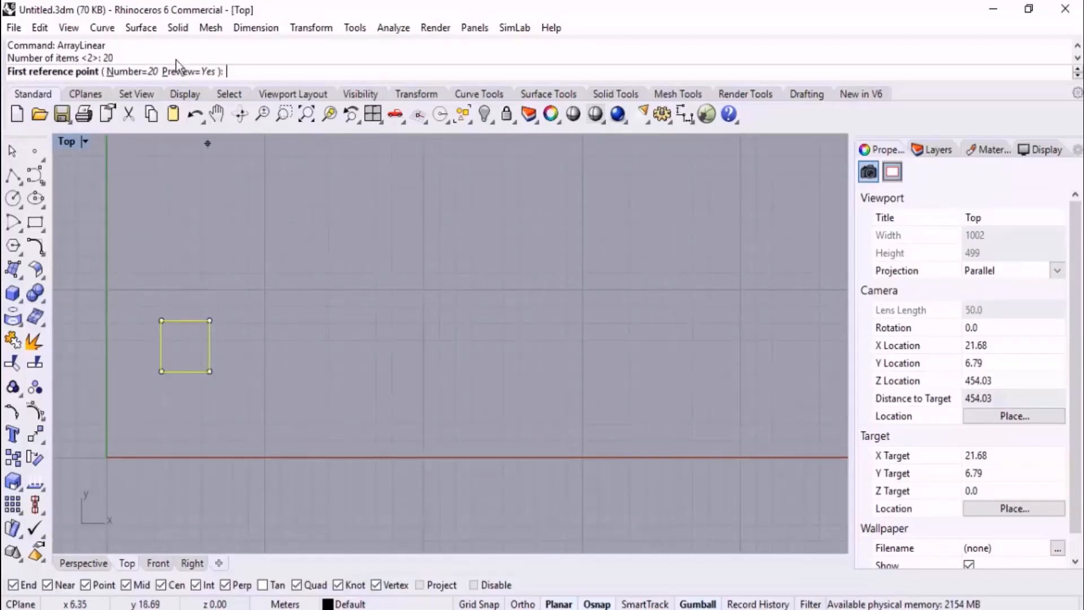
# Place the square's array copies 5 m apart along the X direction, with Ortho turned on.
pyautogui.moveTo(279, 314); pyautogui.dragTo(270, 242, button='right')
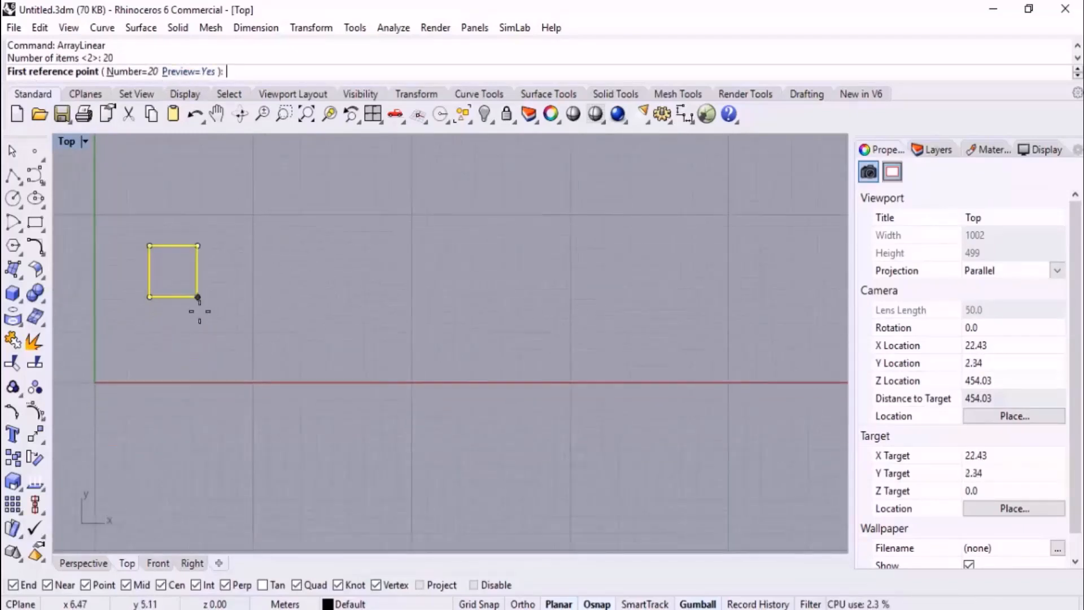
pyautogui.click(155, 338)
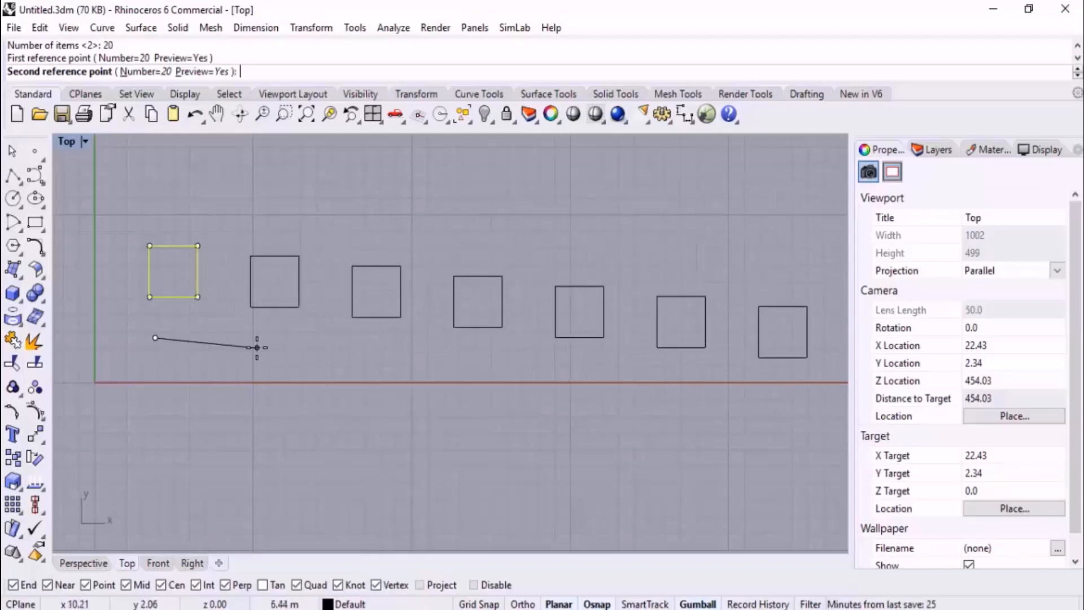
pyautogui.press('F8')
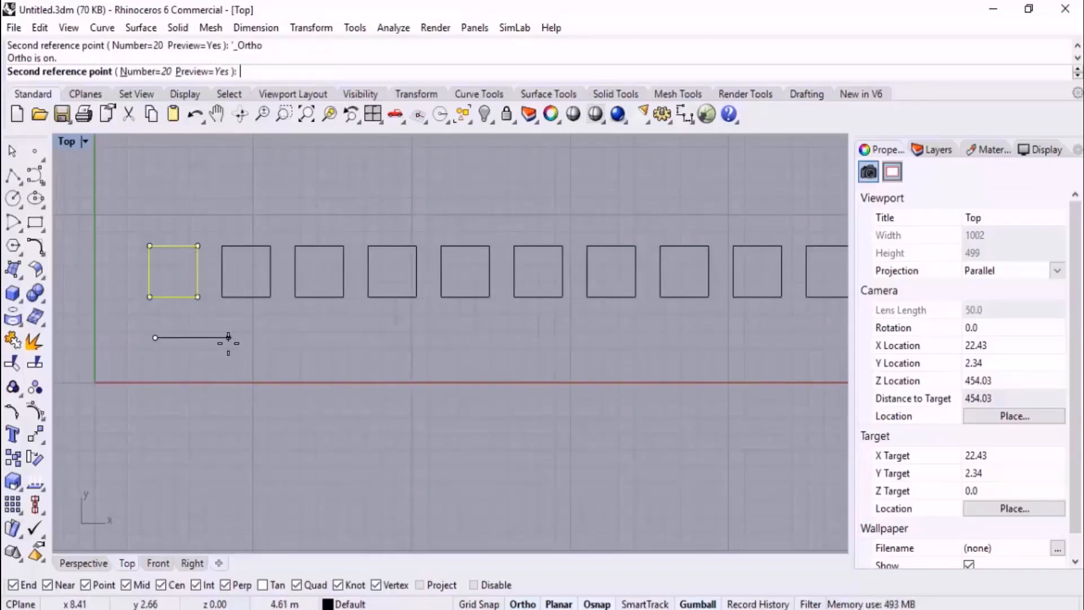
pyautogui.write('5')
pyautogui.press('Return')
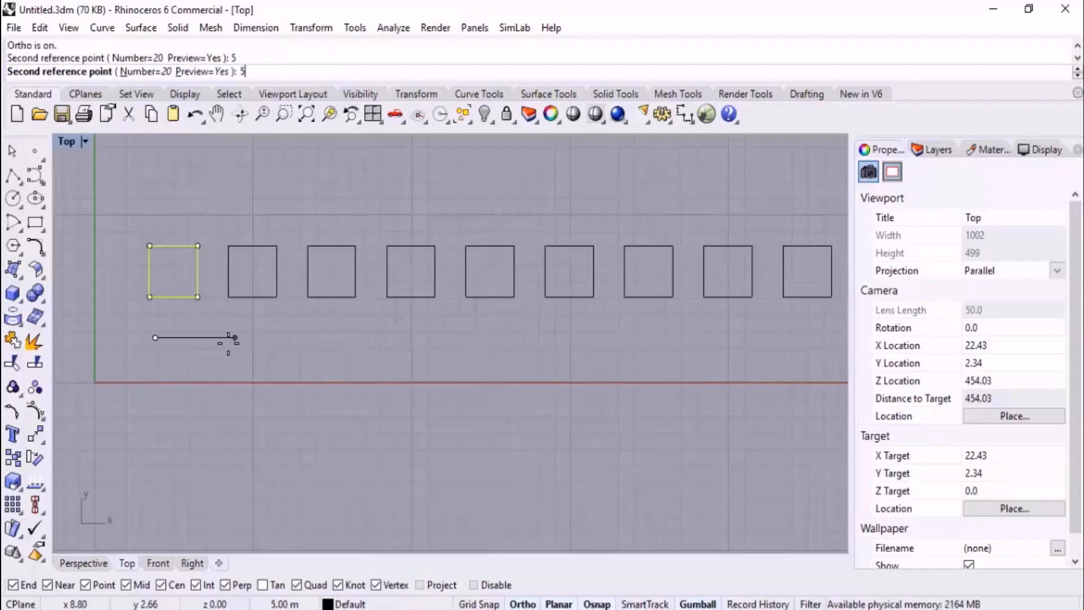
pyautogui.click(285, 358)
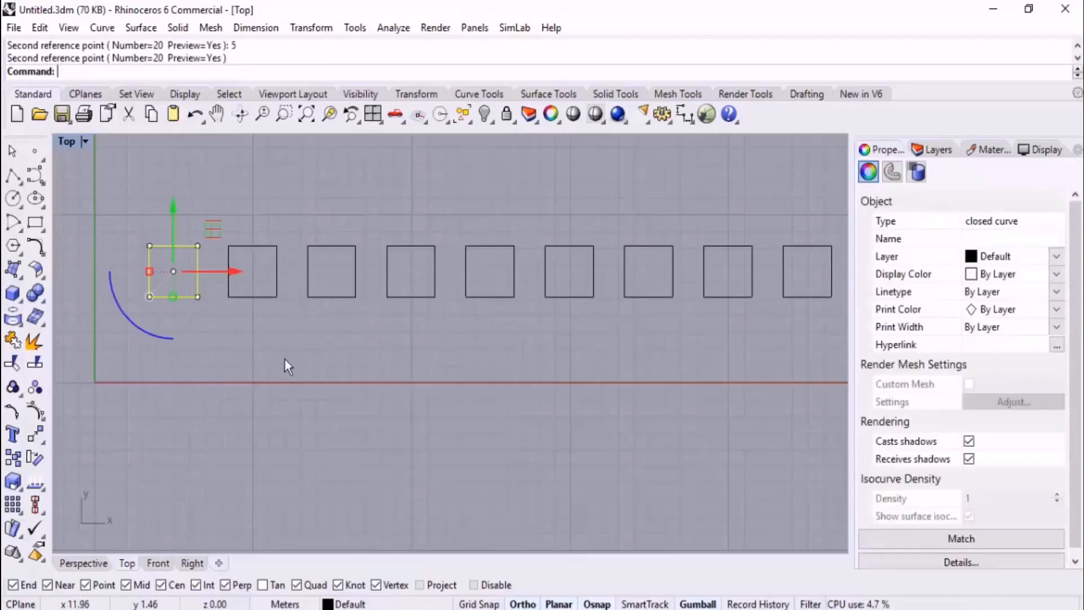
pyautogui.click(276, 249)
pyautogui.scroll(-10, 278, 249)
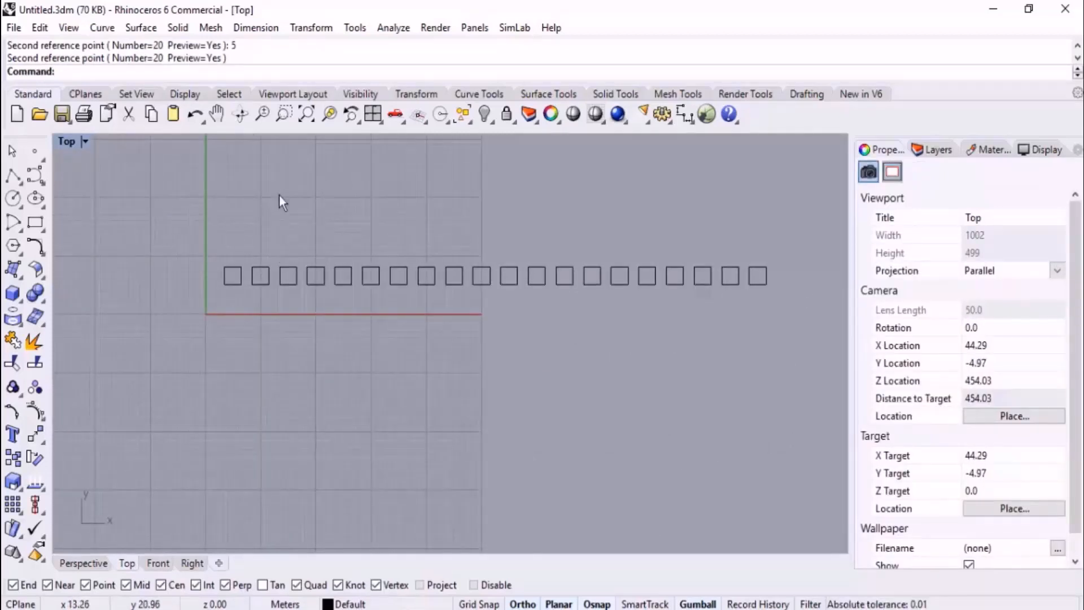
# Delete the entire row of arrayed squares in the Top view.
pyautogui.scroll(-6, 279, 289)
pyautogui.scroll(2, 322, 274)
pyautogui.moveTo(360, 277); pyautogui.dragTo(363, 320, button='right')
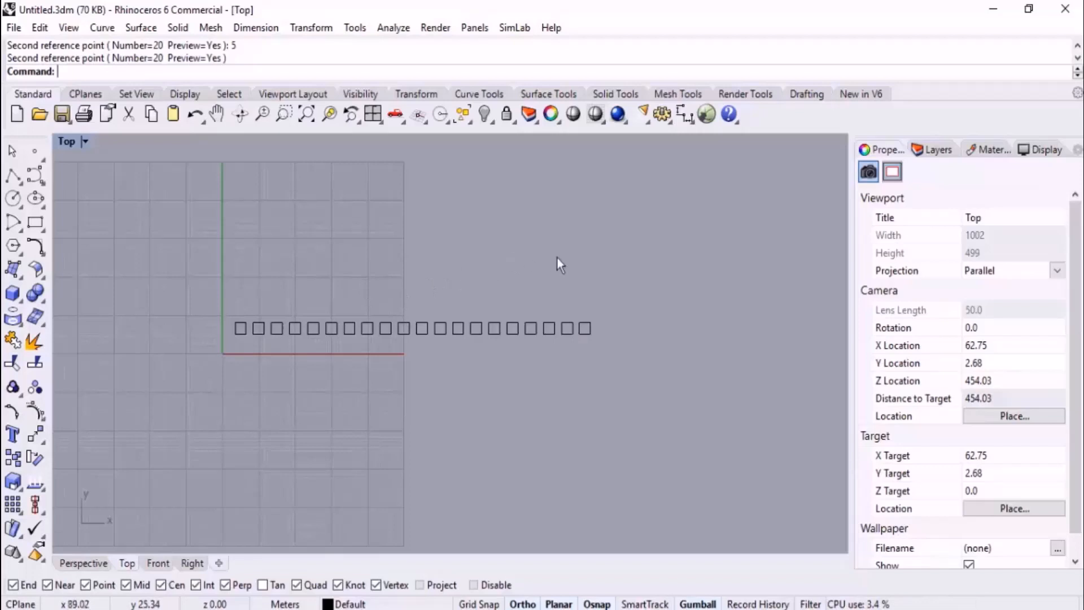
pyautogui.moveTo(636, 266); pyautogui.dragTo(158, 430)
pyautogui.press('Delete')
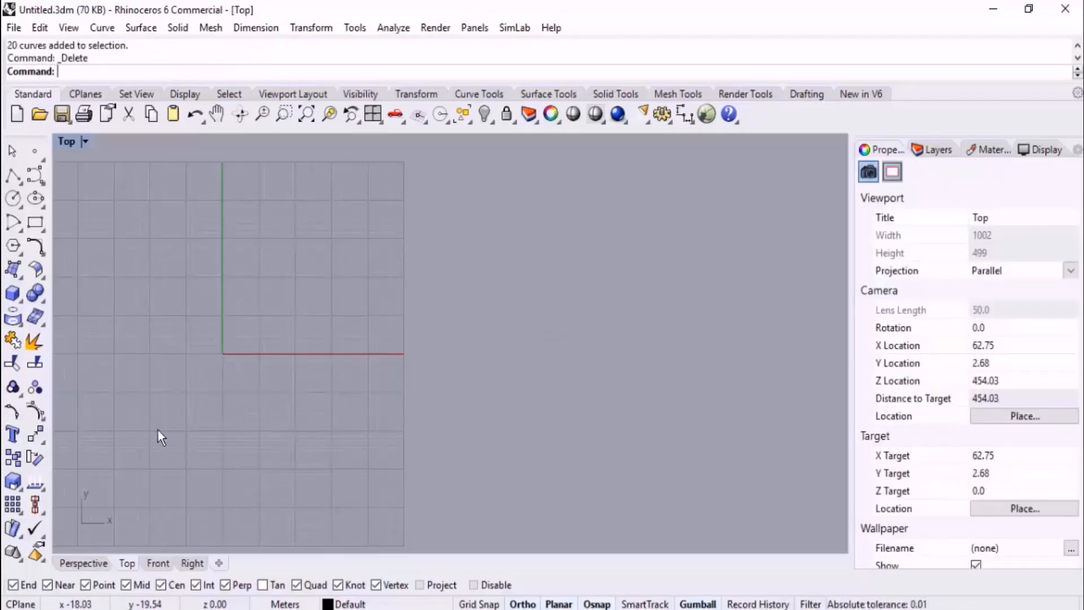
# Draw a new, larger square near the origin in the Top view, inside the quadrant between the positive axes.
pyautogui.scroll(10, 216, 339)
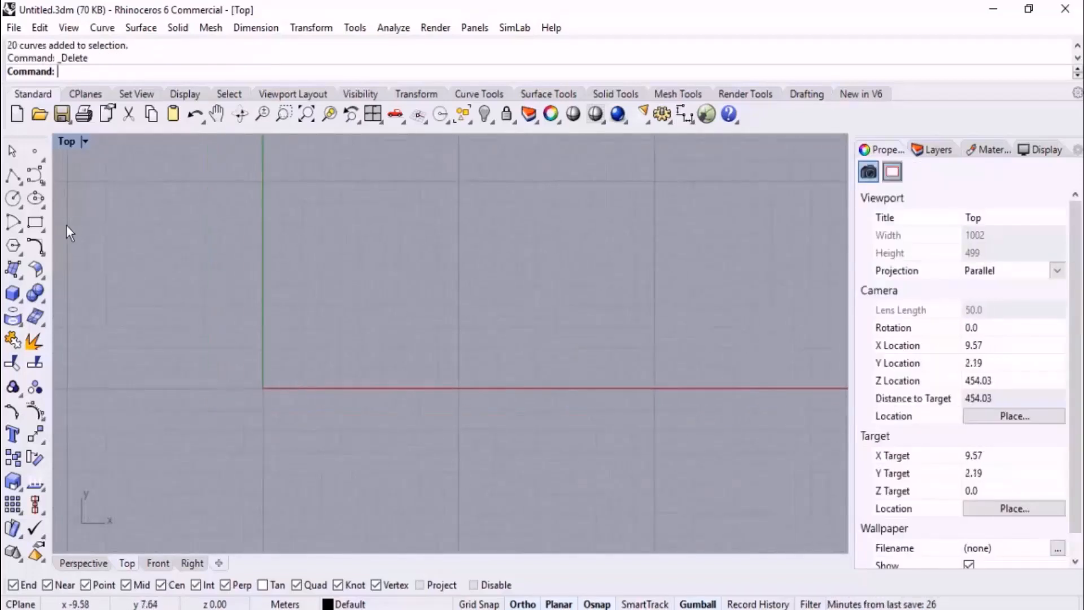
pyautogui.click(35, 222)
pyautogui.click(308, 238)
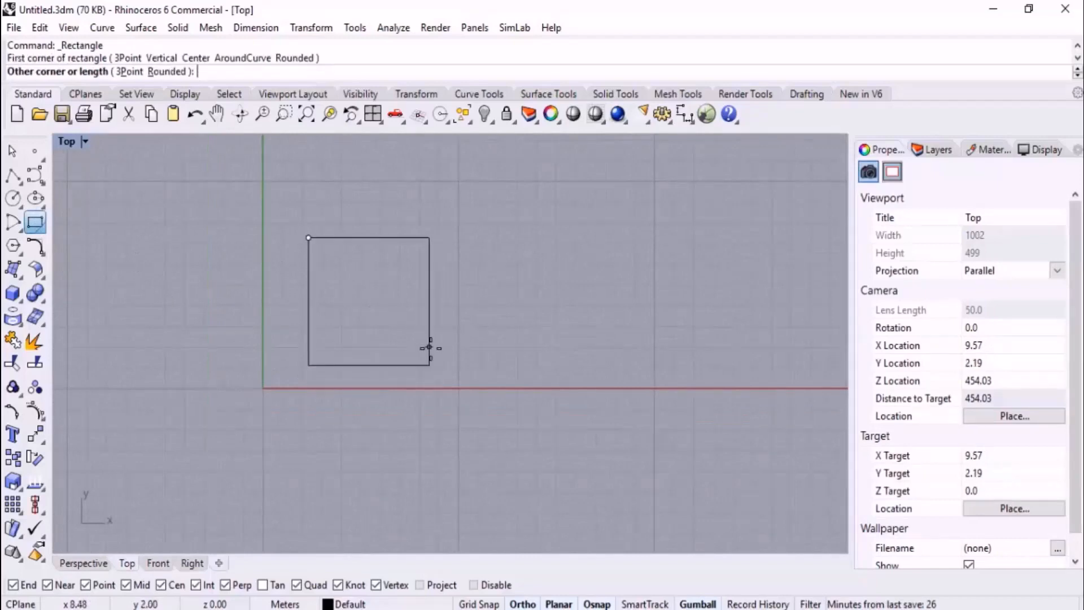
pyautogui.click(437, 360)
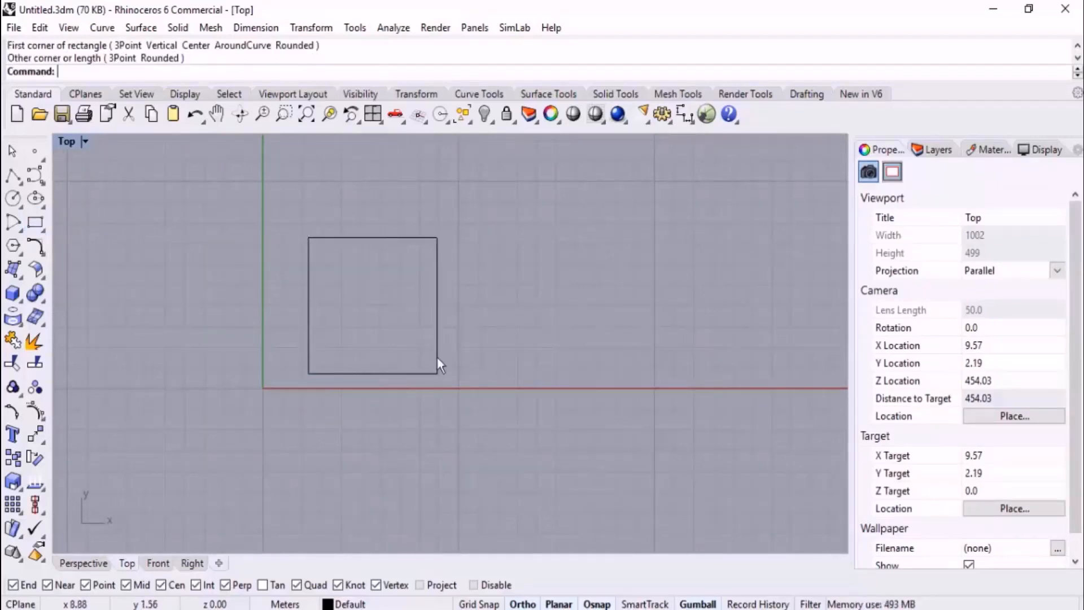
pyautogui.moveTo(364, 290); pyautogui.dragTo(357, 312, button='right')
# Draw a circle of about 1.73 m radius at the centre of the square.
pyautogui.click(13, 199)
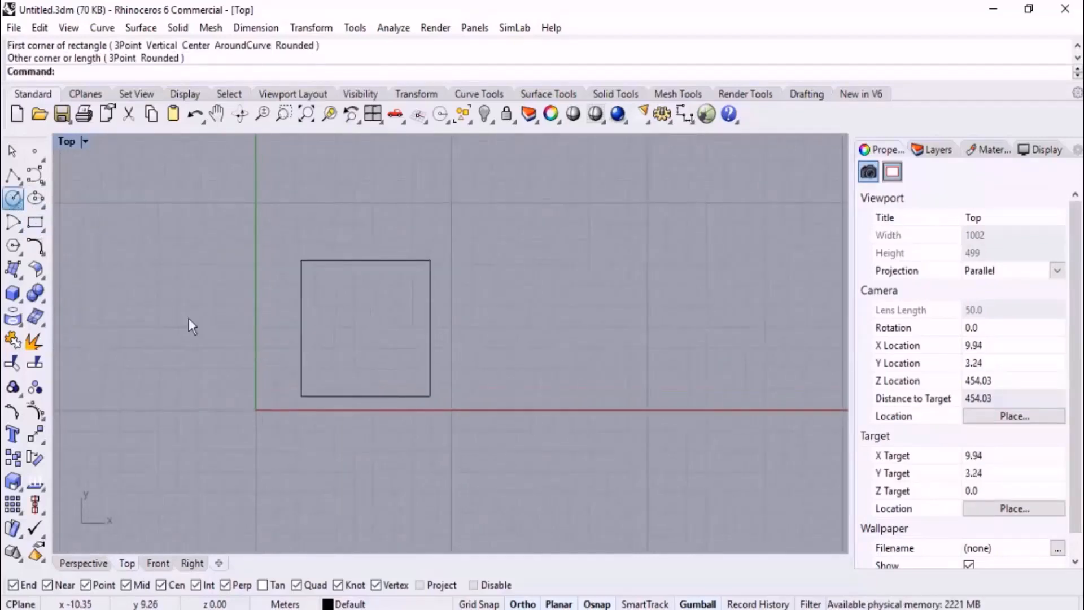
pyautogui.scroll(4, 364, 325)
pyautogui.click(365, 322)
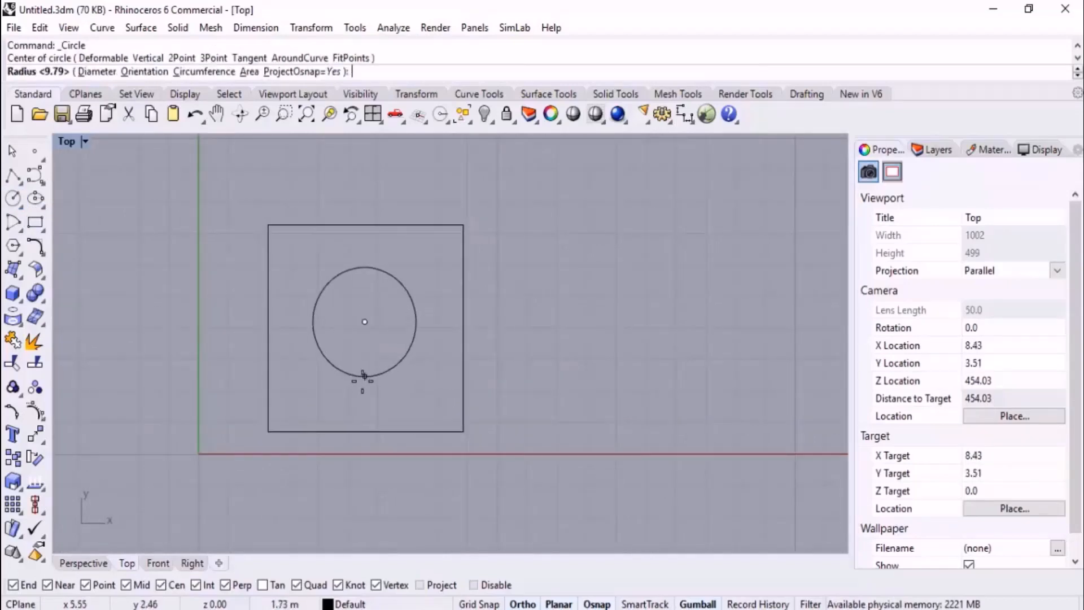
pyautogui.click(364, 375)
# Raise the circle about 1.55 m above the square in the Perspective view.
pyautogui.click(83, 563)
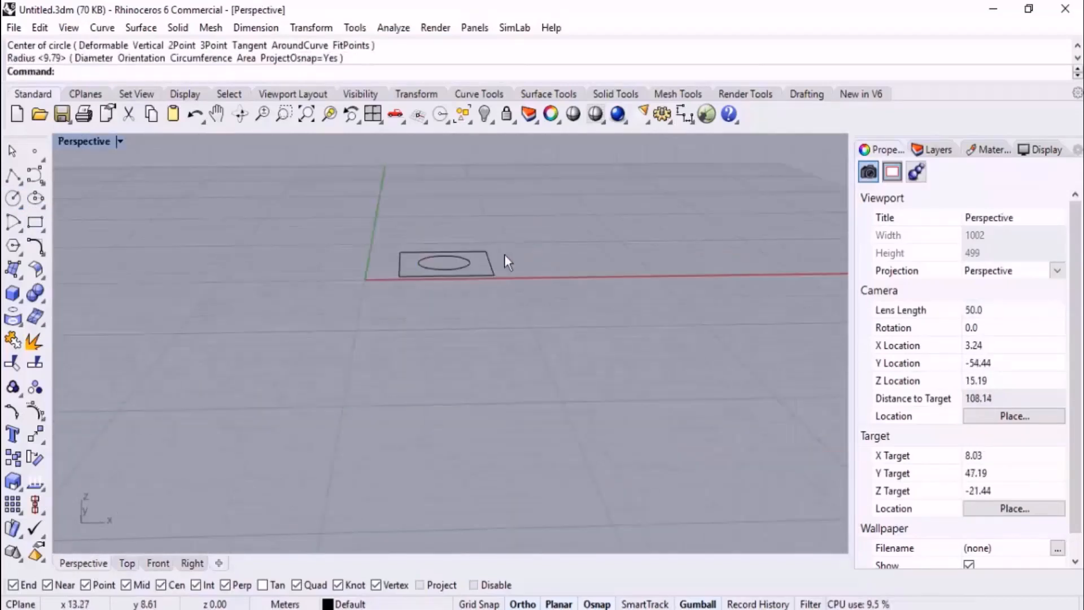
pyautogui.scroll(2, 504, 256)
pyautogui.hotkey('ctrl', 'a')
pyautogui.click(330, 114)
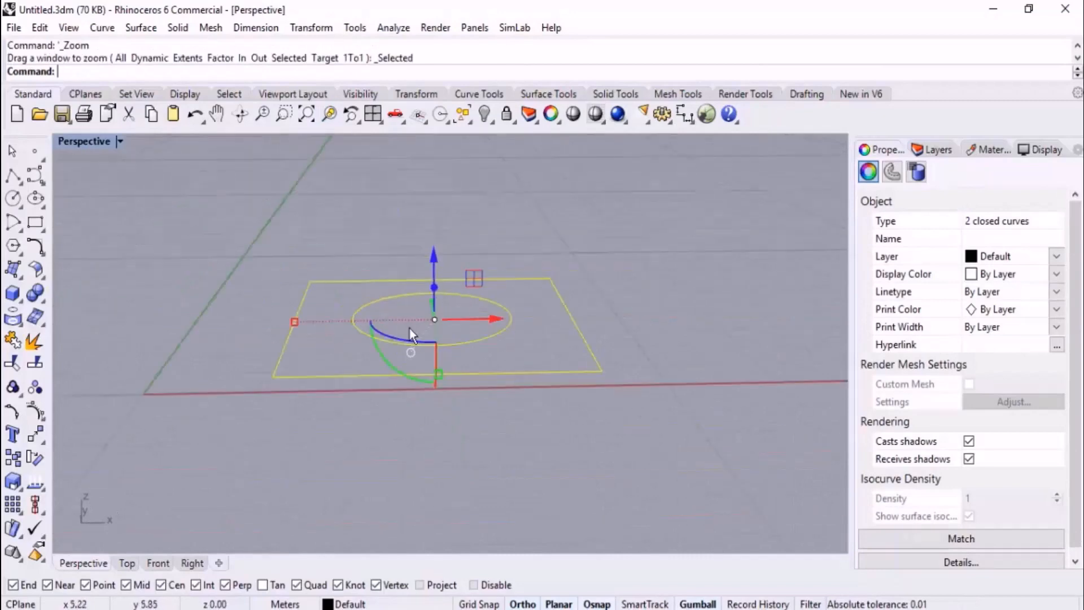
pyautogui.moveTo(408, 327); pyautogui.dragTo(519, 355, button='right')
pyautogui.press('Escape')
pyautogui.moveTo(505, 312); pyautogui.dragTo(443, 331)
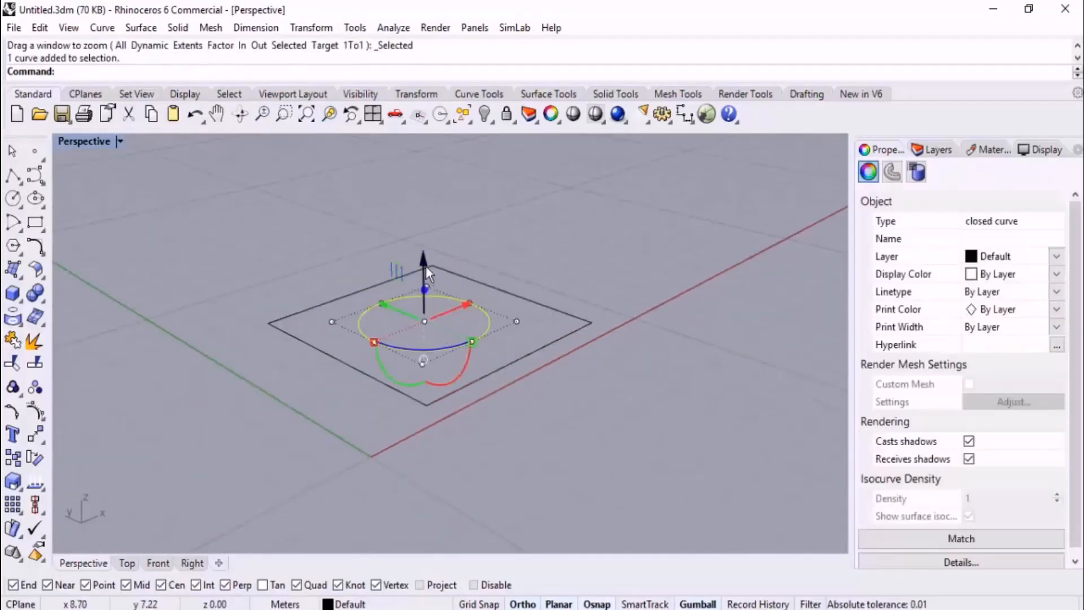
pyautogui.moveTo(426, 266); pyautogui.dragTo(419, 206)
pyautogui.press('Escape')
pyautogui.moveTo(450, 313); pyautogui.dragTo(244, 478, button='right')
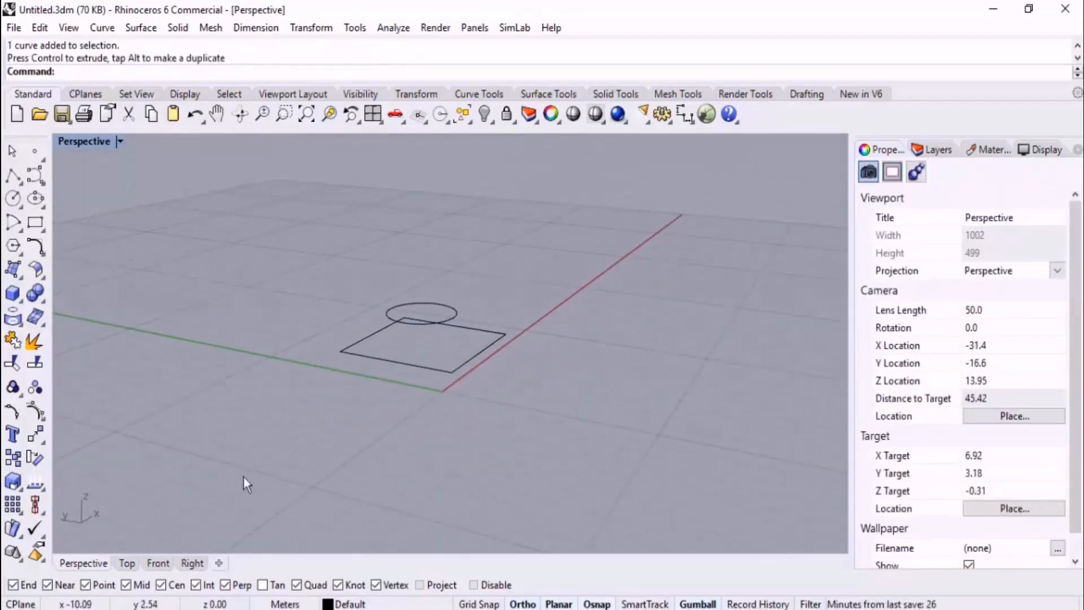
# Array the square and circle linearly upward in the Front view with 20 items, spaced from the square's level to the circle's.
pyautogui.click(158, 563)
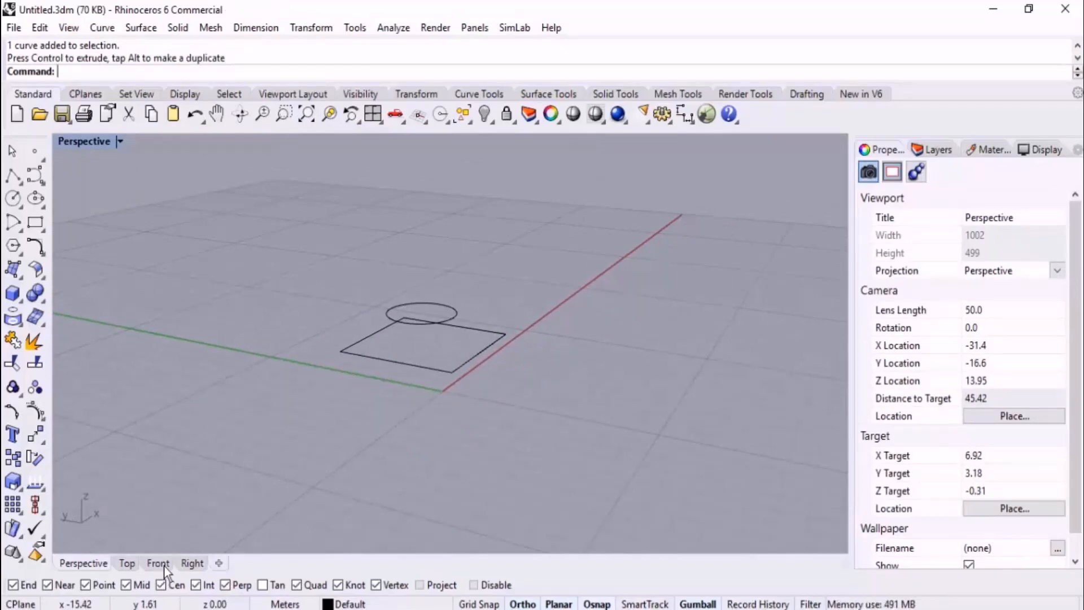
pyautogui.scroll(5, 365, 457)
pyautogui.moveTo(277, 436); pyautogui.dragTo(313, 408, button='right')
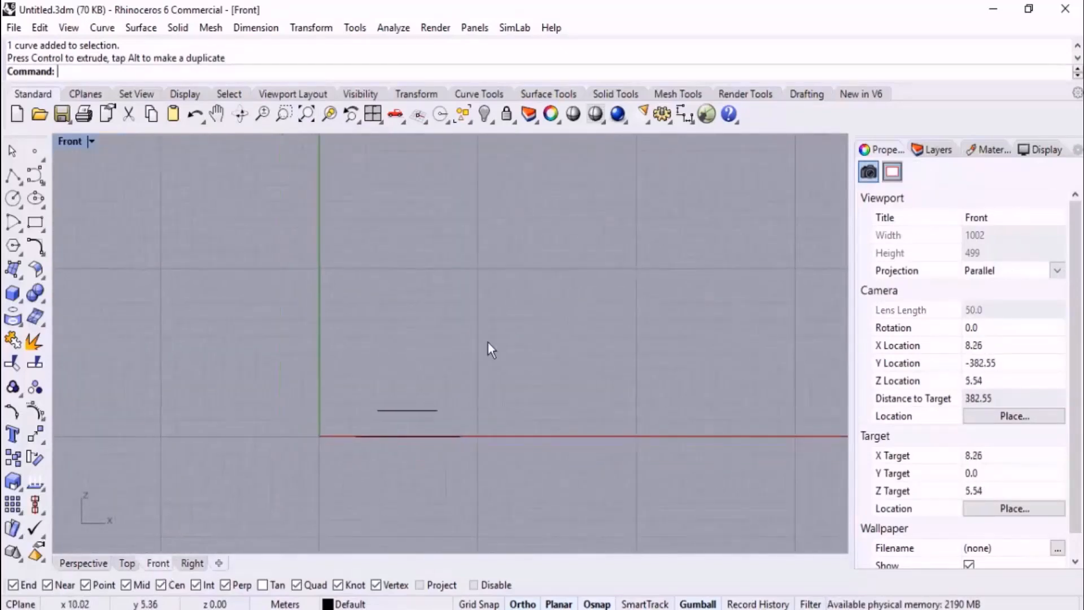
pyautogui.moveTo(489, 345); pyautogui.dragTo(316, 464)
pyautogui.write('ArrayLinear')
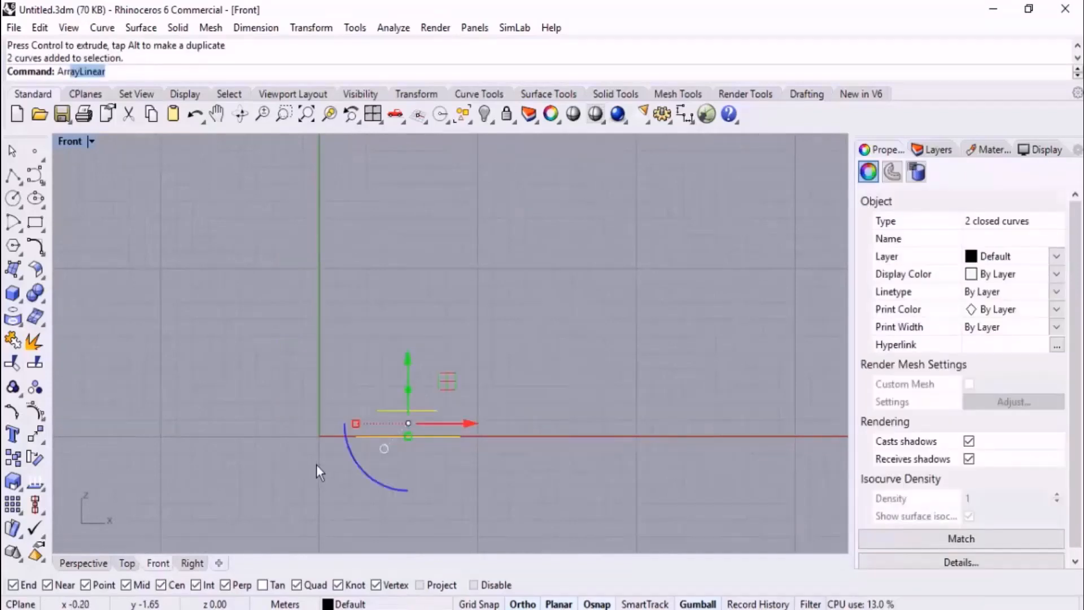
pyautogui.press('Return')
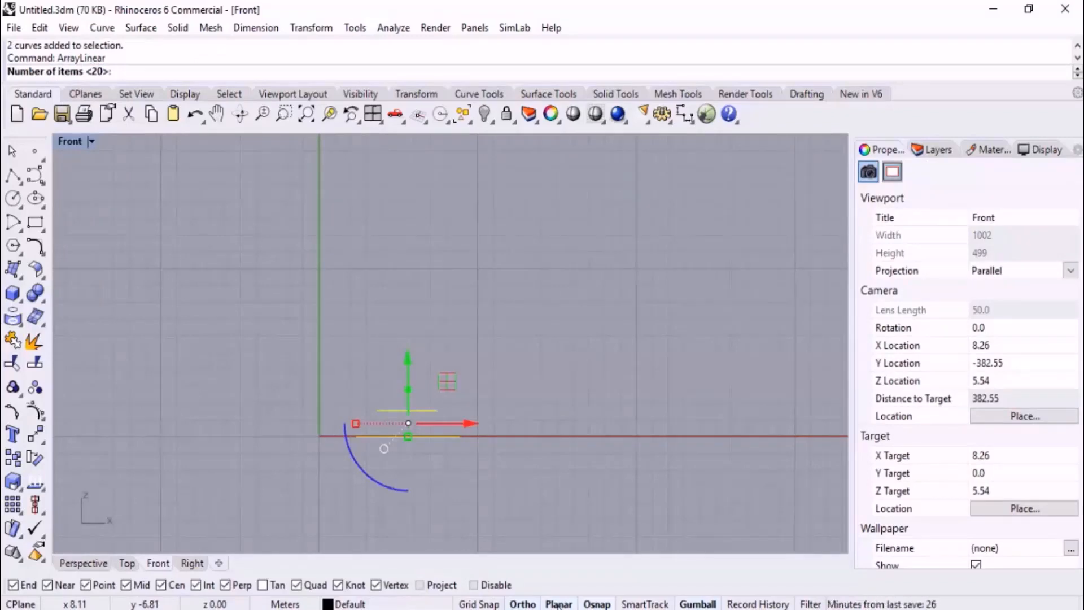
pyautogui.press('Return')
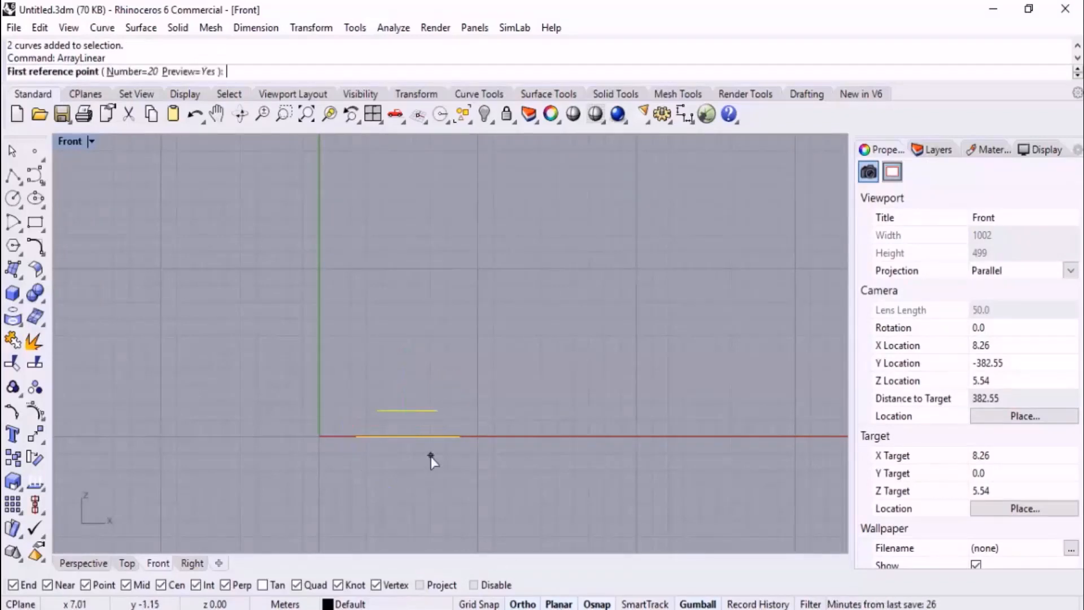
pyautogui.scroll(3, 431, 456)
pyautogui.click(394, 434)
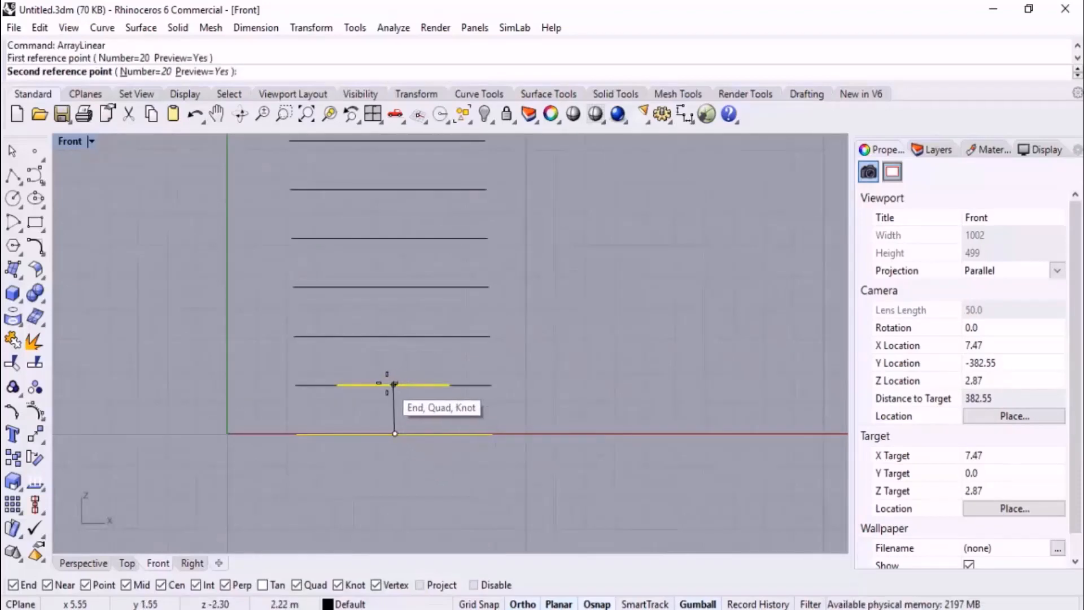
pyautogui.click(394, 384)
# Inspect the arrayed curves in the Perspective view and undo the linear array.
pyautogui.scroll(-5, 382, 462)
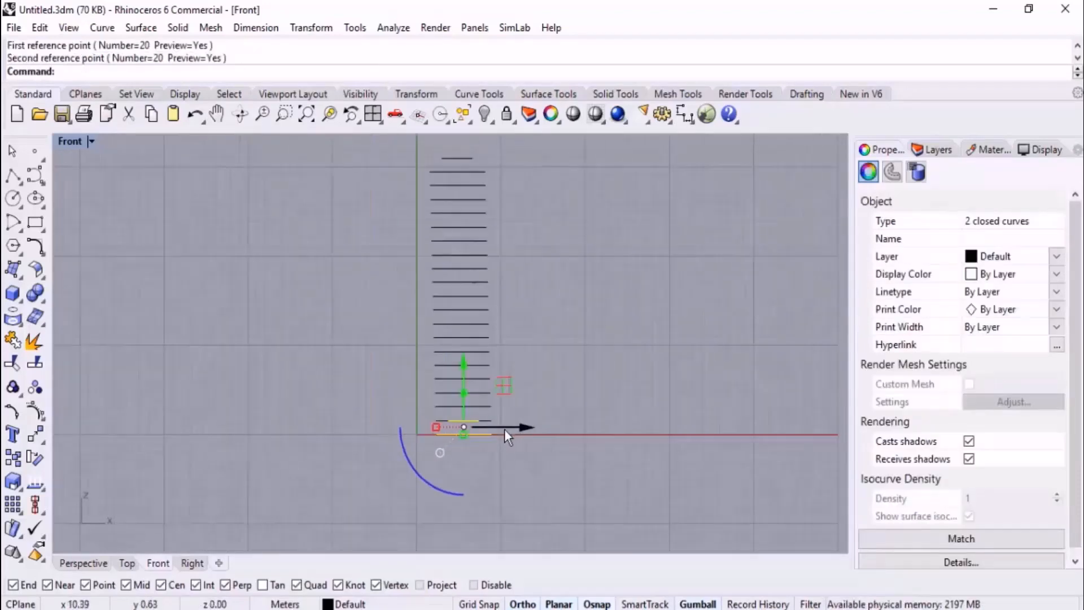
pyautogui.press('Escape')
pyautogui.moveTo(648, 391); pyautogui.dragTo(556, 437, button='right')
pyautogui.click(84, 562)
pyautogui.scroll(-10, 500, 425)
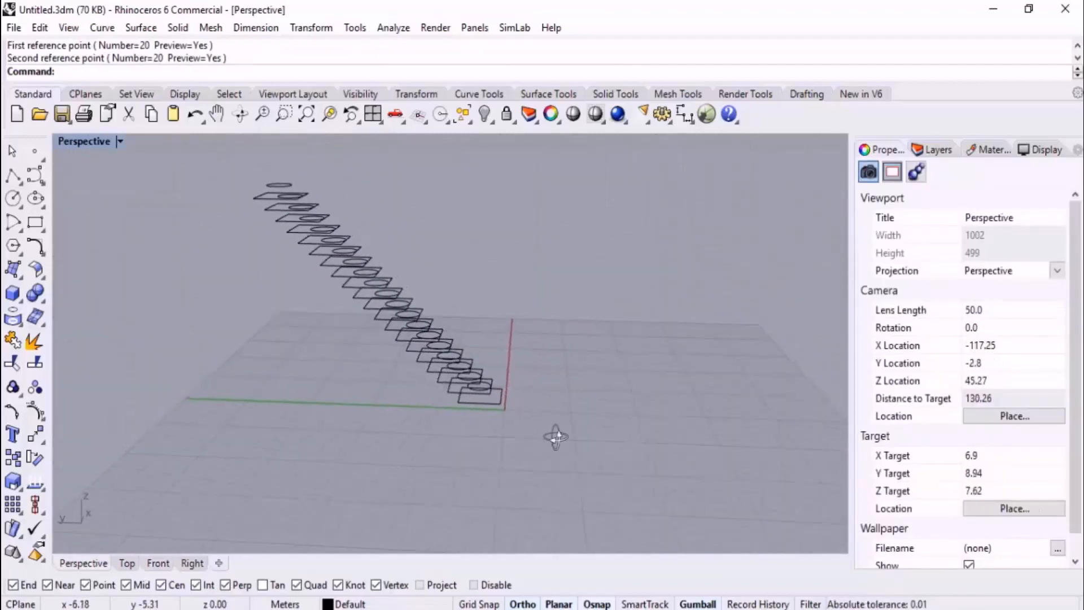
pyautogui.moveTo(559, 446); pyautogui.dragTo(476, 456, button='right')
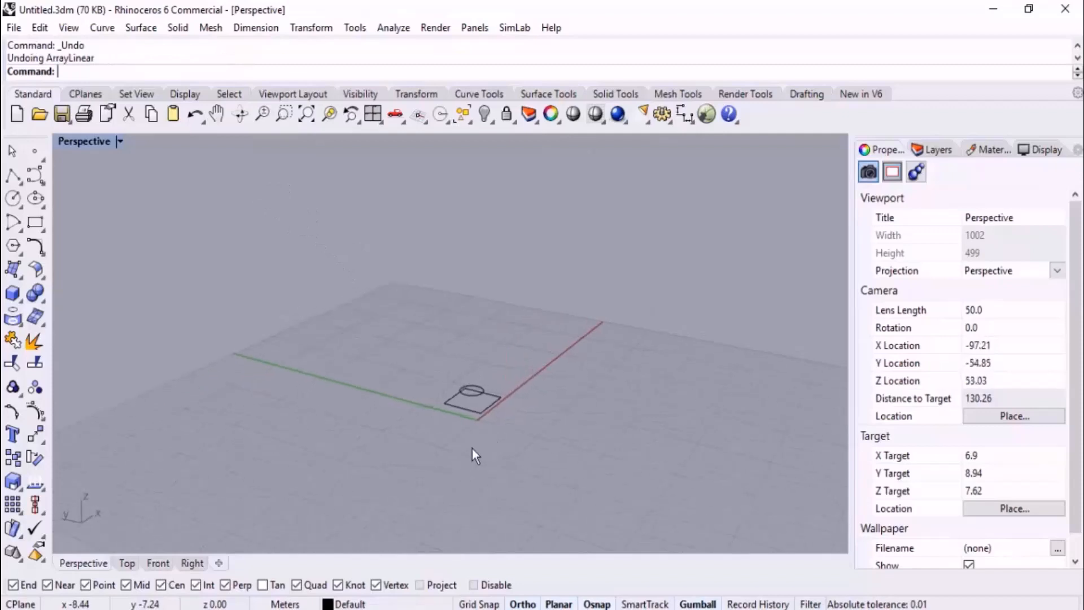
# Restore the four-viewport layout and frame the square and circle in the Perspective and Front views.
pyautogui.doubleClick(90, 141)
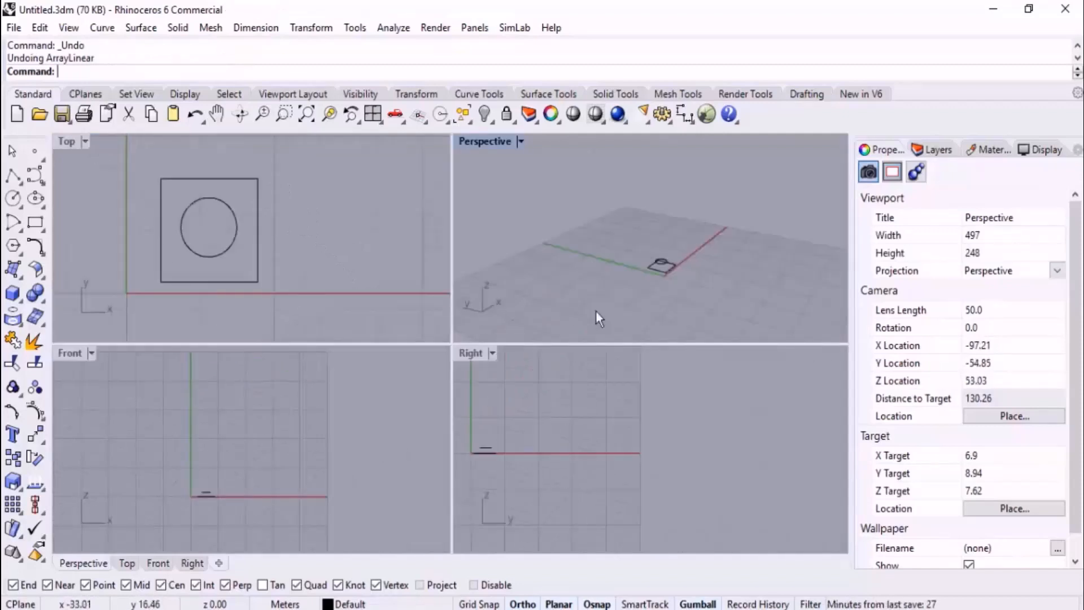
pyautogui.moveTo(595, 310); pyautogui.dragTo(668, 250, button='right')
pyautogui.scroll(5, 670, 259)
pyautogui.moveTo(193, 494); pyautogui.dragTo(162, 510, button='right')
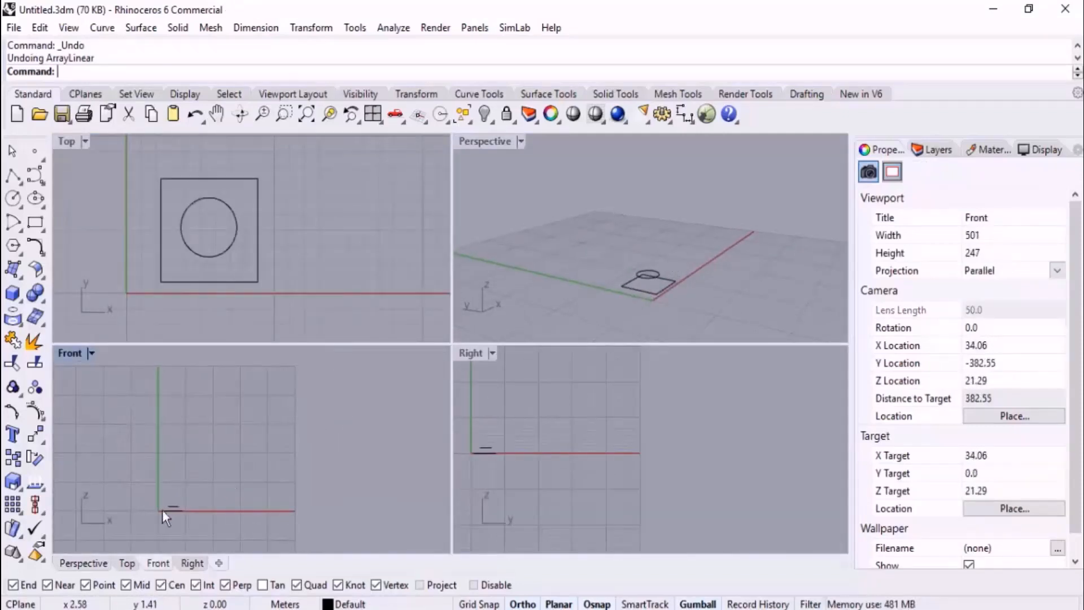
pyautogui.scroll(10, 164, 514)
# Array the square and circle vertically with 20 items and Project snapping on, from the square's edge midpoint to the circle's level.
pyautogui.moveTo(147, 517); pyautogui.dragTo(144, 518)
pyautogui.press('Return')
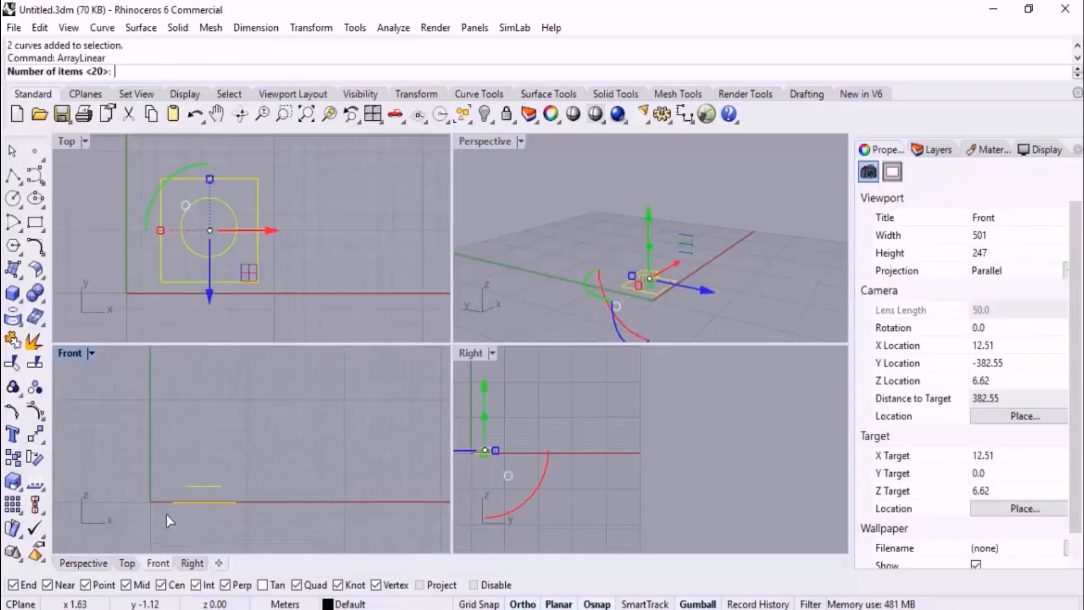
pyautogui.scroll(3, 169, 514)
pyautogui.press('Return')
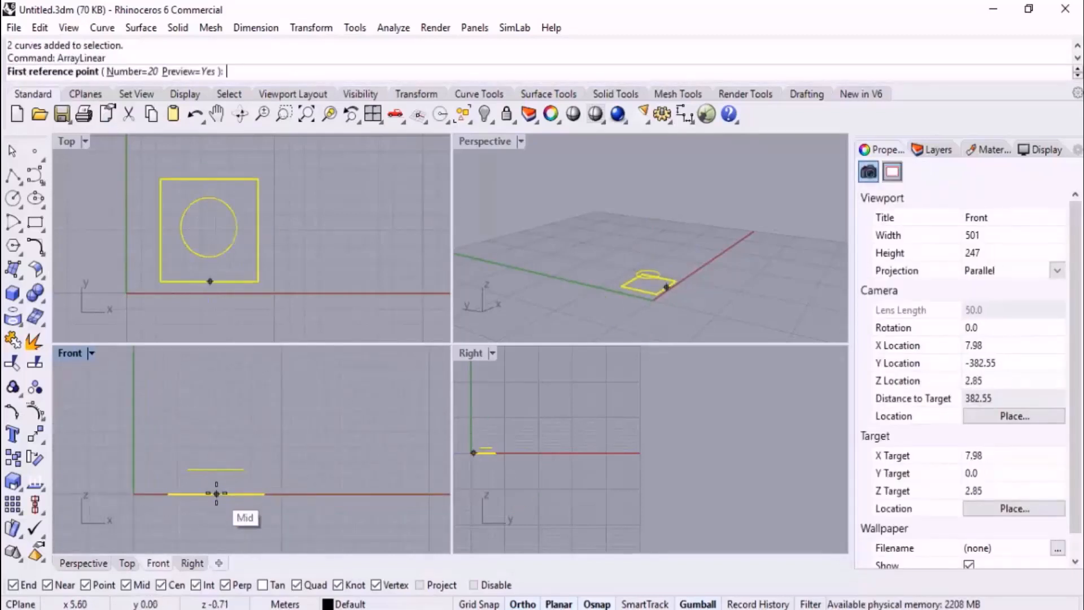
pyautogui.click(217, 494)
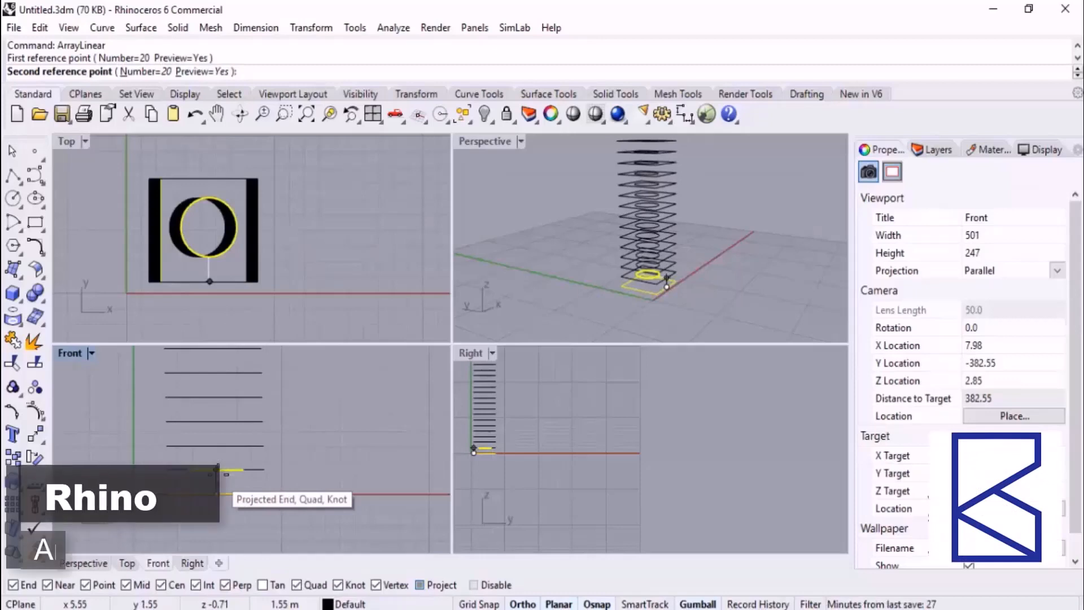
pyautogui.click(224, 473)
# Maximize the Perspective viewport and examine the vertical stack of squares and circles.
pyautogui.click(523, 258)
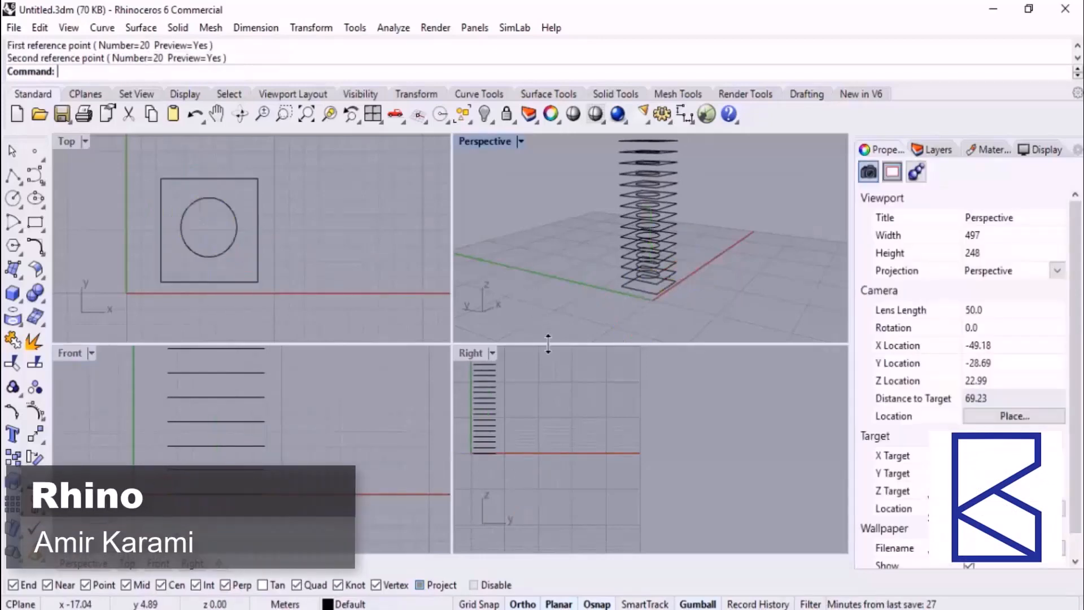
pyautogui.scroll(-4, 574, 311)
pyautogui.moveTo(585, 301); pyautogui.dragTo(542, 308, button='right')
pyautogui.doubleClick(489, 142)
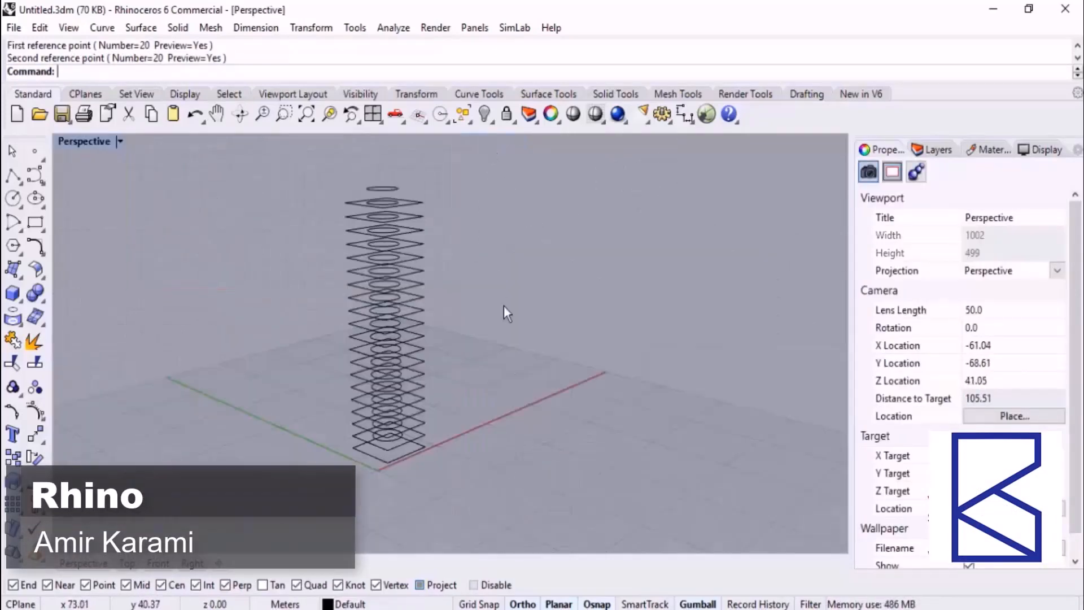